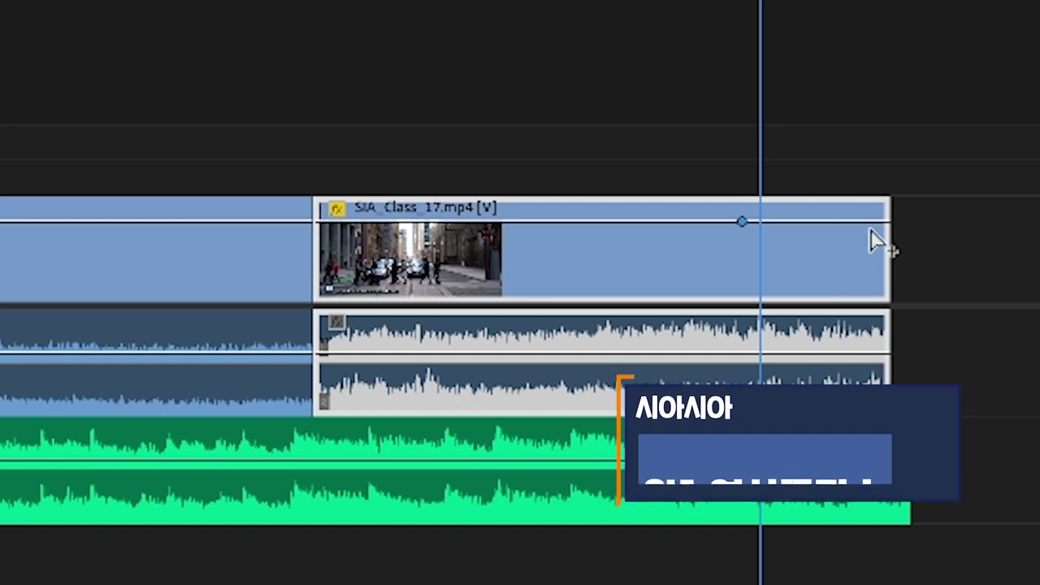
- Add an opacity keyframe near the end of the video clip SIA_Class_17.mp4 and lower it to fade the picture out
{"action": "left_click", "coordinate": [874, 222], "text": "ctrl"}
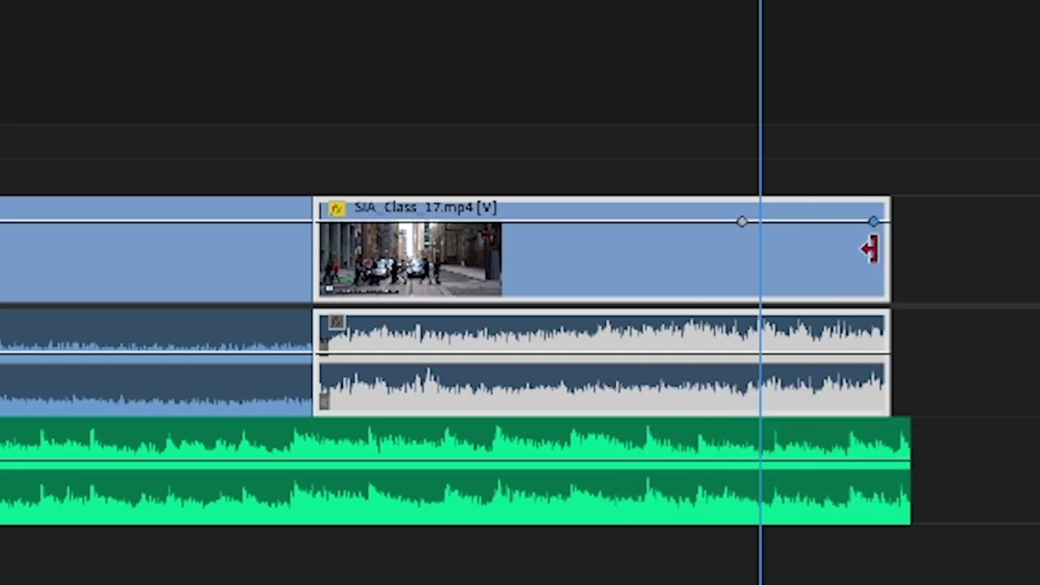
{"action": "left_click_drag", "start_coordinate": [873, 222], "coordinate": [886, 272]}
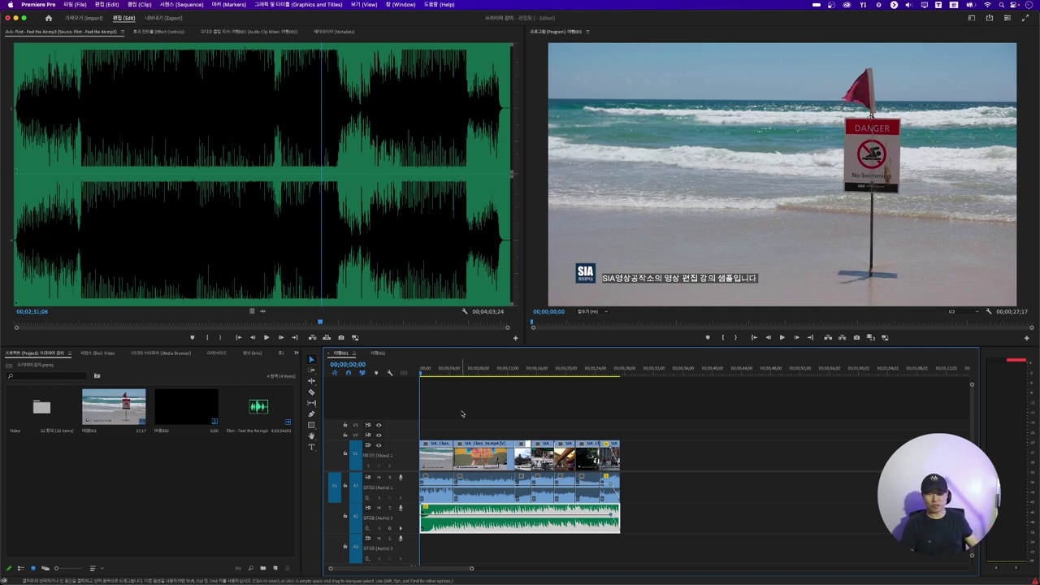
- Add the text title "호주" in the sky at the upper left of the video frame at 00;00;03;18
{"action": "key", "text": "shift+Right"}
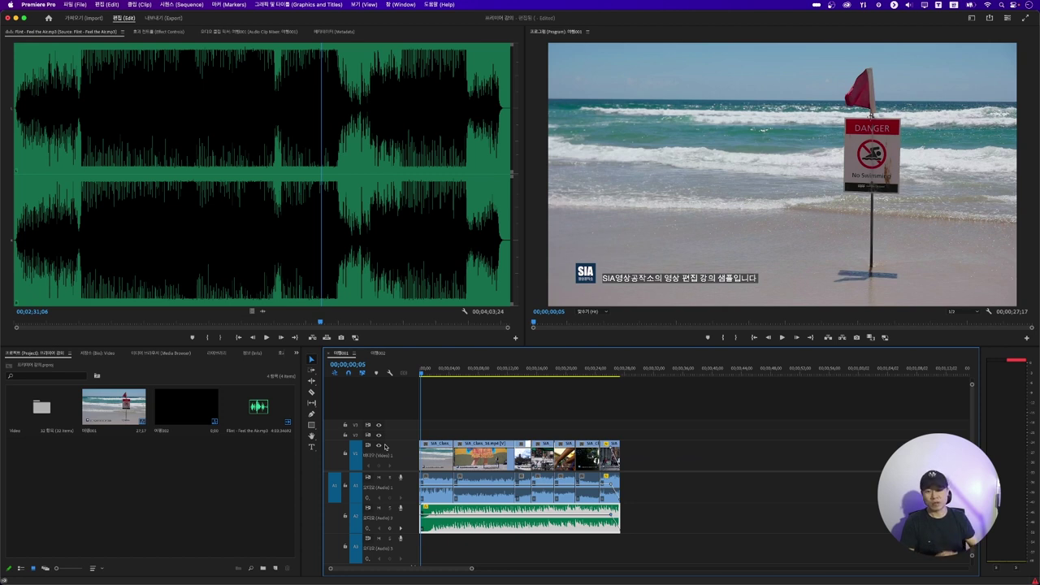
{"action": "left_click_drag", "start_coordinate": [423, 372], "coordinate": [445, 373]}
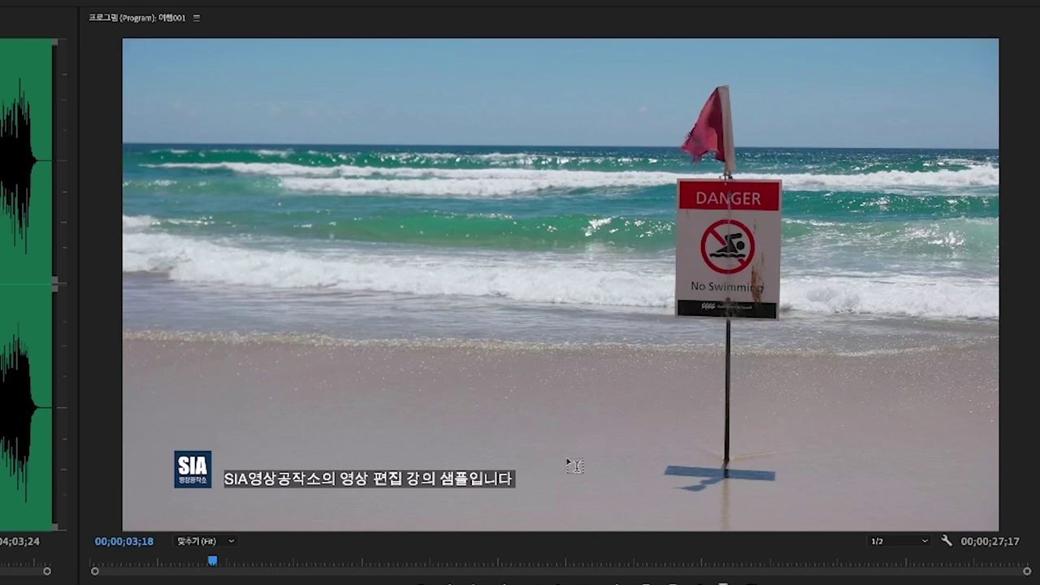
{"action": "left_click", "coordinate": [186, 124]}
{"action": "left_click", "coordinate": [186, 124]}
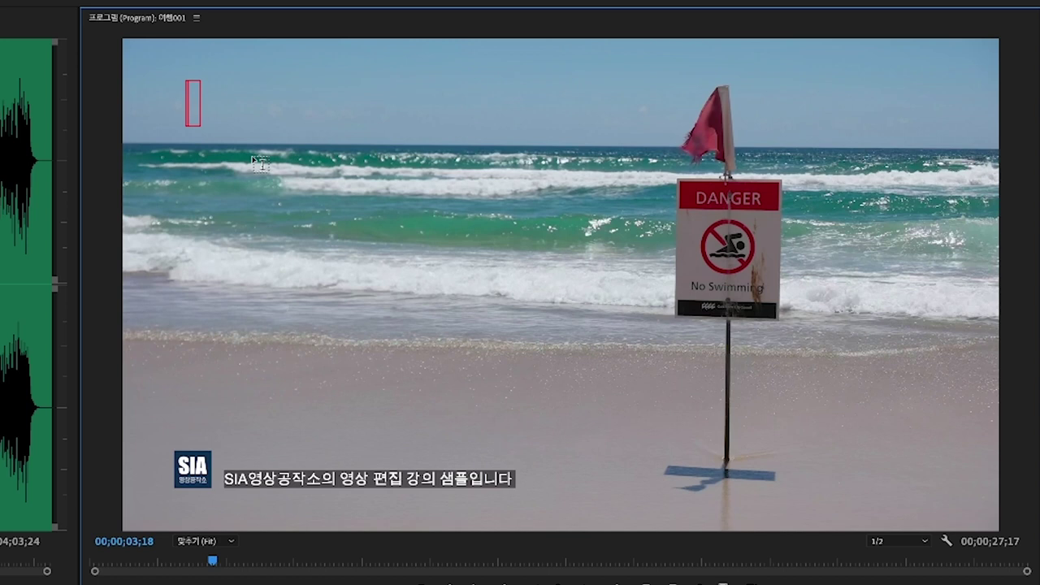
{"action": "type", "text": "호주"}
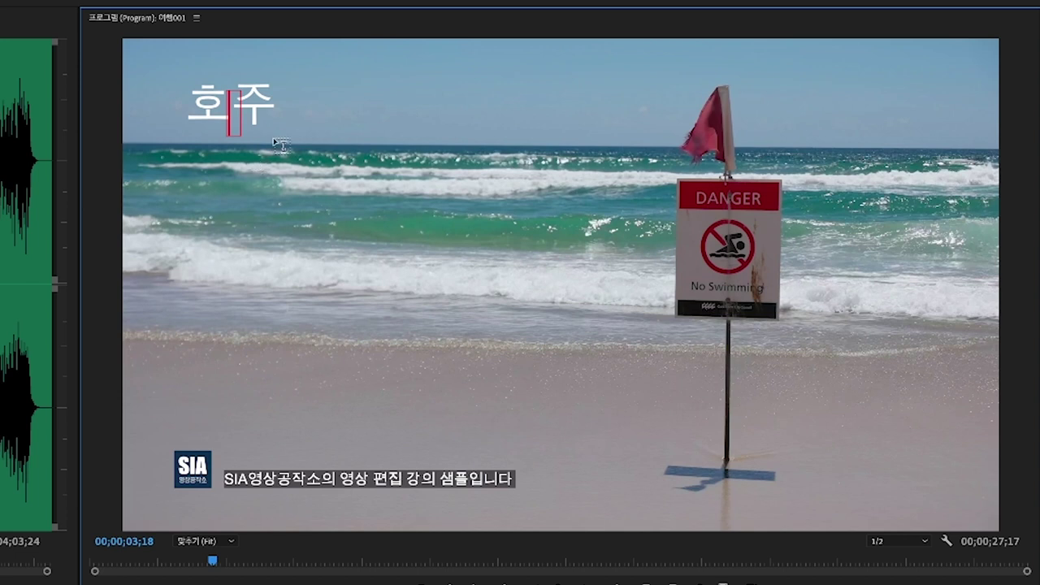
- Enlarge the 호주 title to about 133% and position it at the upper left of the video frame
{"action": "left_click", "coordinate": [250, 106]}
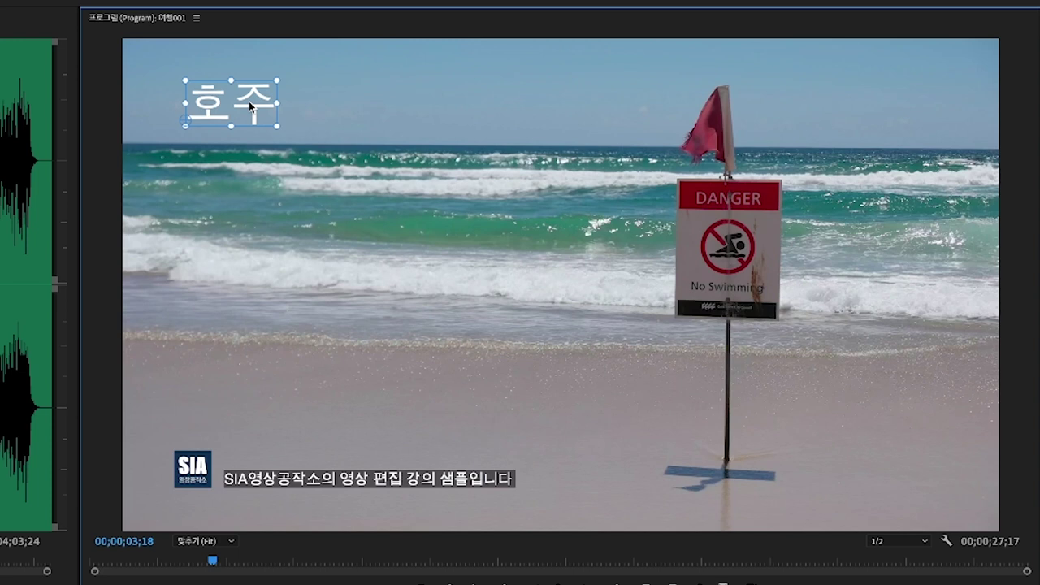
{"action": "mouse_move", "coordinate": [251, 103]}
{"action": "left_mouse_down"}
{"action": "mouse_move", "coordinate": [329, 288]}
{"action": "mouse_move", "coordinate": [238, 269]}
{"action": "mouse_move", "coordinate": [266, 113]}
{"action": "left_mouse_up"}
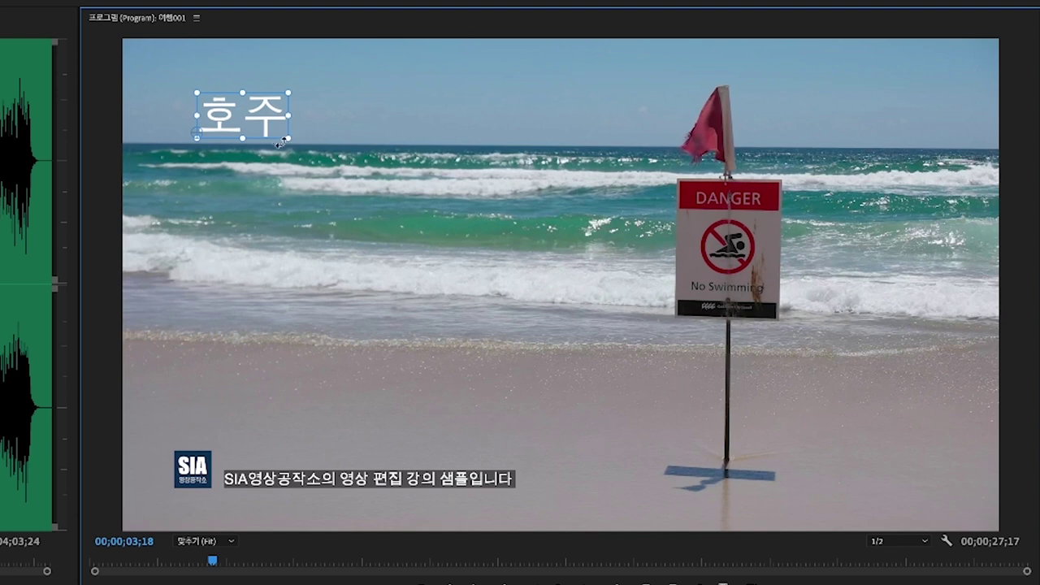
{"action": "left_click_drag", "start_coordinate": [283, 142], "coordinate": [285, 120]}
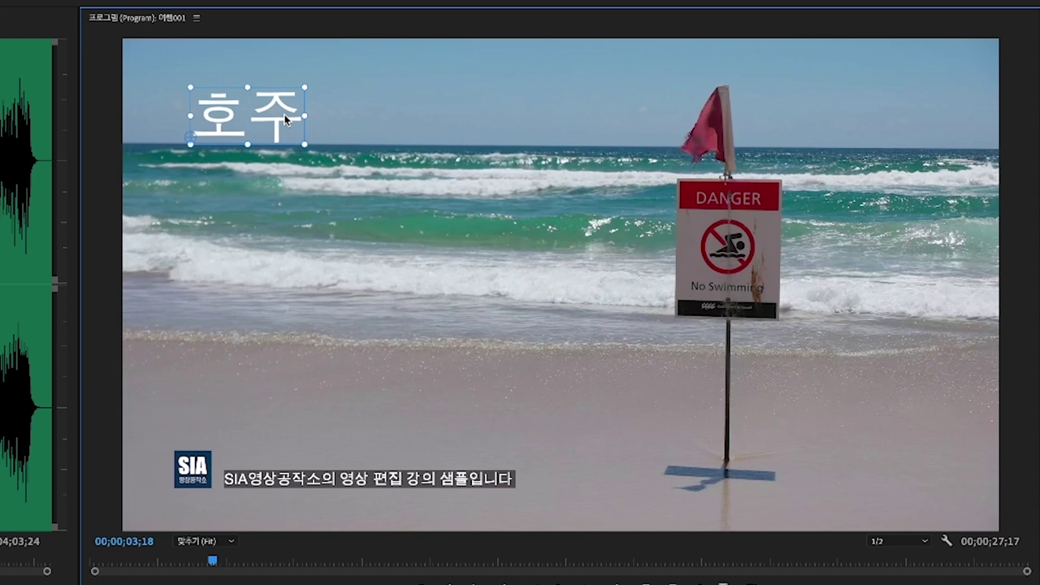
{"action": "left_click_drag", "start_coordinate": [305, 145], "coordinate": [270, 119]}
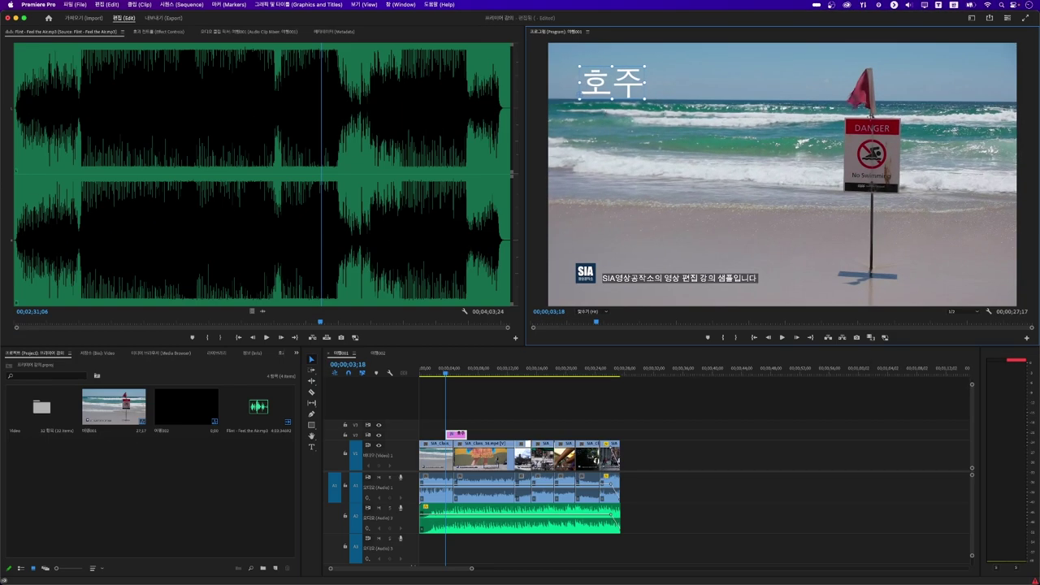
{"action": "mouse_move", "coordinate": [569, 104]}
{"action": "left_mouse_down"}
{"action": "mouse_move", "coordinate": [620, 53]}
{"action": "mouse_move", "coordinate": [646, 103]}
{"action": "left_mouse_up"}
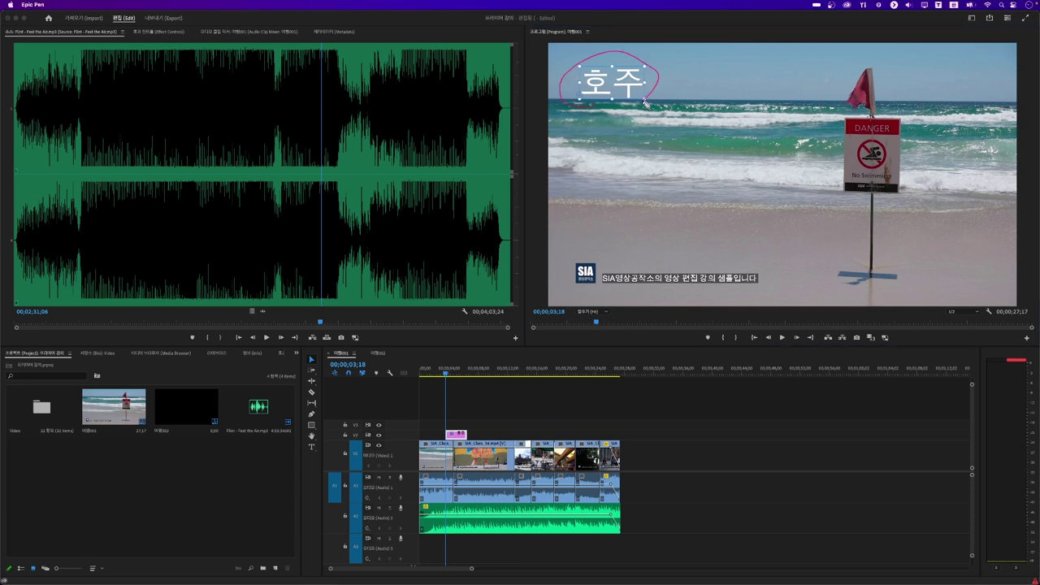
{"action": "mouse_move", "coordinate": [319, 442]}
{"action": "left_mouse_down"}
{"action": "mouse_move", "coordinate": [399, 258]}
{"action": "mouse_move", "coordinate": [588, 82]}
{"action": "left_mouse_up"}
{"action": "mouse_move", "coordinate": [610, 120]}
{"action": "left_mouse_down"}
{"action": "mouse_move", "coordinate": [610, 200]}
{"action": "mouse_move", "coordinate": [486, 300]}
{"action": "mouse_move", "coordinate": [464, 413]}
{"action": "left_mouse_up"}
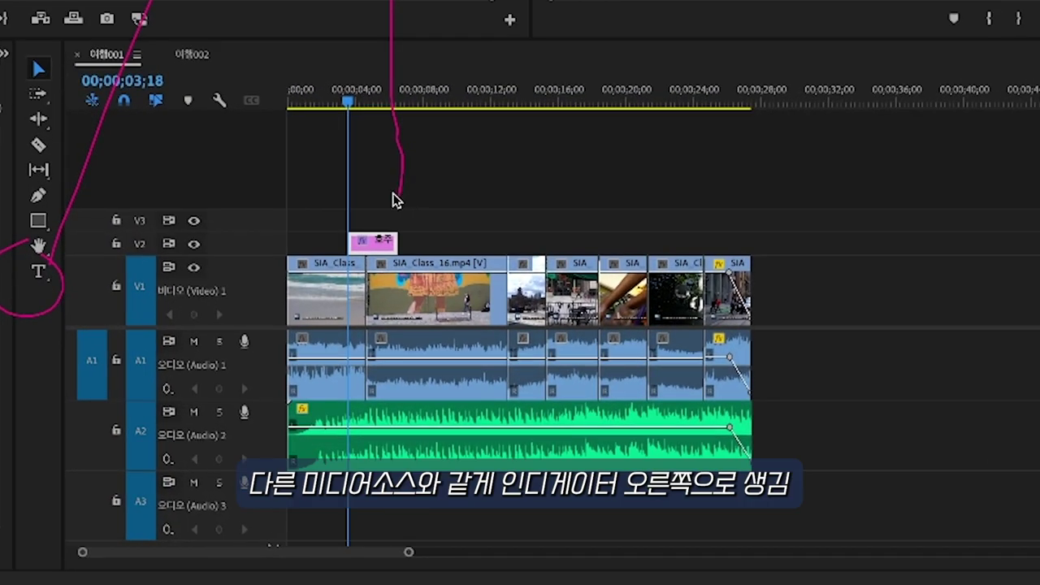
{"action": "left_click_drag", "start_coordinate": [384, 186], "coordinate": [412, 203]}
{"action": "mouse_move", "coordinate": [350, 104]}
{"action": "left_mouse_down"}
{"action": "mouse_move", "coordinate": [350, 208]}
{"action": "mouse_move", "coordinate": [399, 205]}
{"action": "mouse_move", "coordinate": [402, 219]}
{"action": "mouse_move", "coordinate": [346, 229]}
{"action": "mouse_move", "coordinate": [345, 213]}
{"action": "mouse_move", "coordinate": [408, 214]}
{"action": "left_mouse_up"}
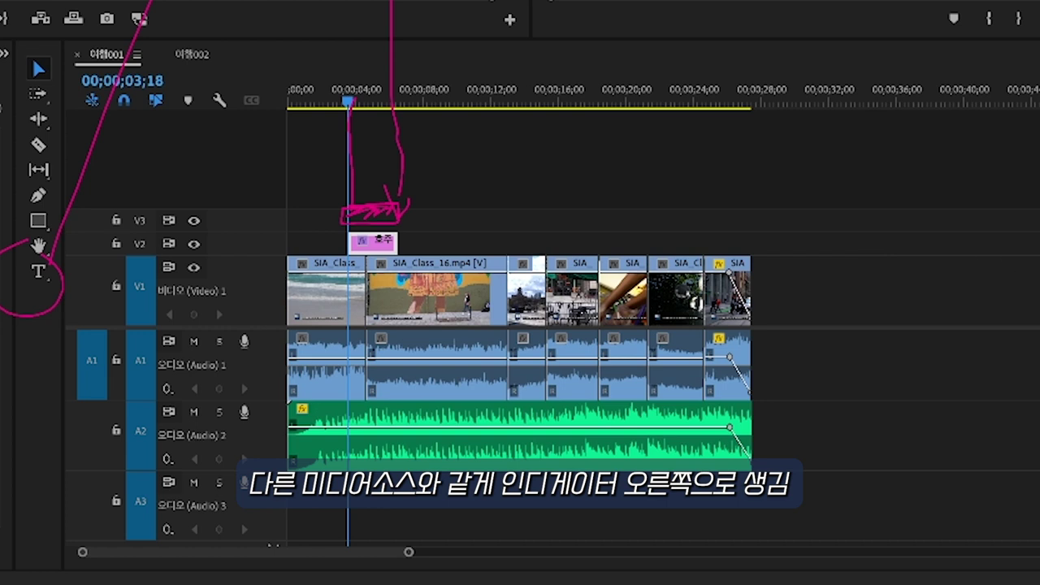
{"action": "key", "text": "Escape"}
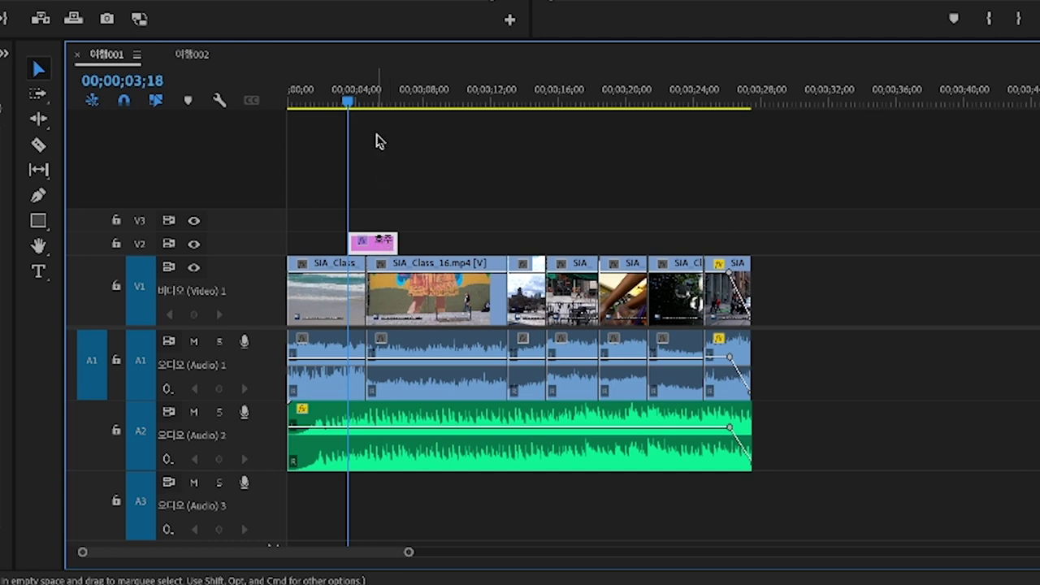
- Move the 호주 title clip on track V2 to the start of the sequence
{"action": "left_click", "coordinate": [357, 101]}
{"action": "left_click_drag", "start_coordinate": [357, 102], "coordinate": [328, 103]}
{"action": "left_click_drag", "start_coordinate": [374, 244], "coordinate": [327, 244]}
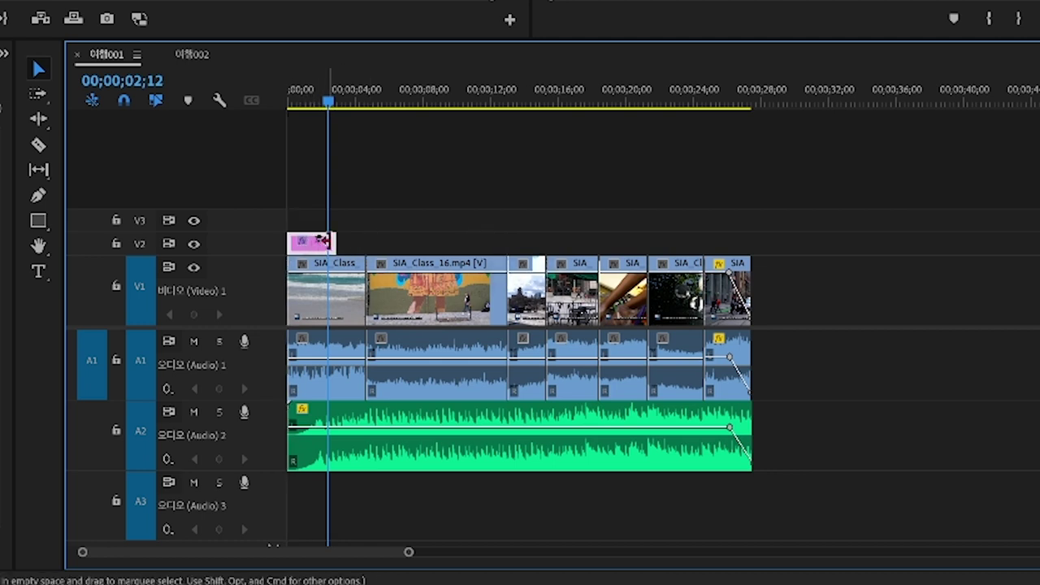
{"action": "key", "text": "="}
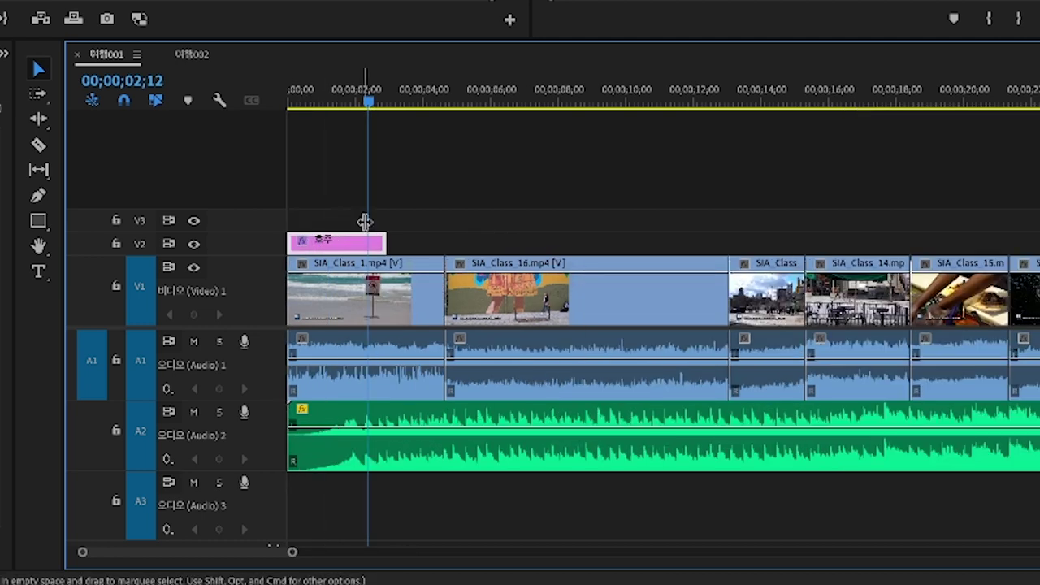
- Extend the title clip on V2 so that it ends together with SIA_Class_1.mp4, and select it at 00;00;01;25
{"action": "left_click", "coordinate": [364, 246]}
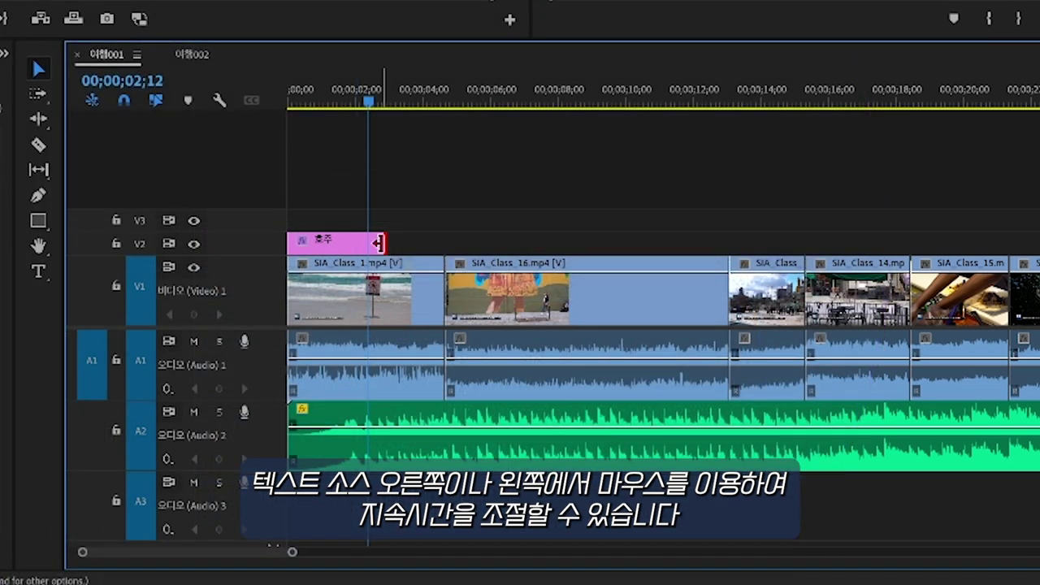
{"action": "left_click_drag", "start_coordinate": [379, 243], "coordinate": [1039, 246]}
{"action": "left_click", "coordinate": [553, 99]}
{"action": "left_click_drag", "start_coordinate": [571, 98], "coordinate": [439, 162]}
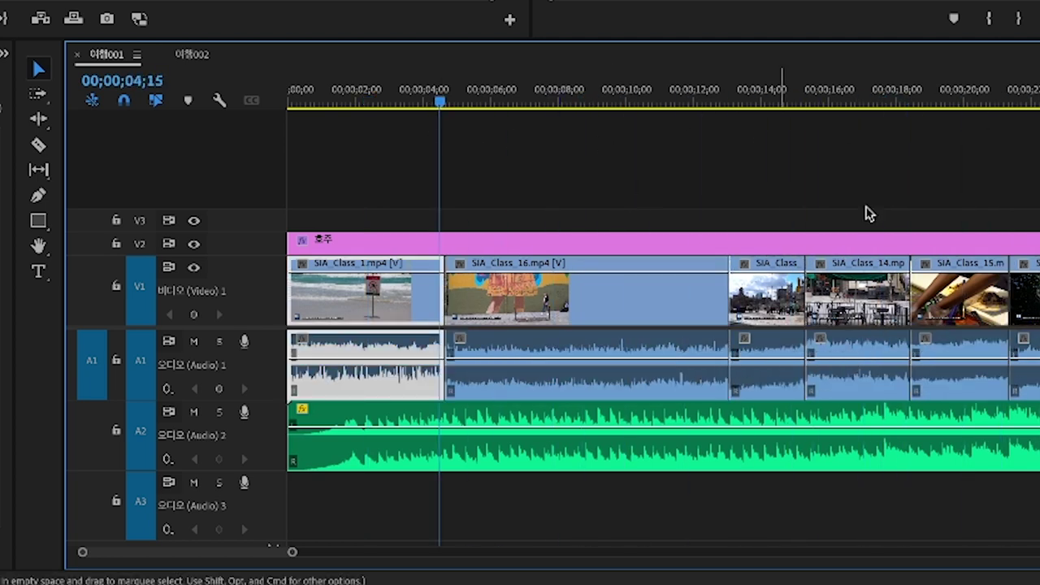
{"action": "left_click_drag", "start_coordinate": [1034, 237], "coordinate": [443, 246]}
{"action": "left_click_drag", "start_coordinate": [402, 100], "coordinate": [354, 106]}
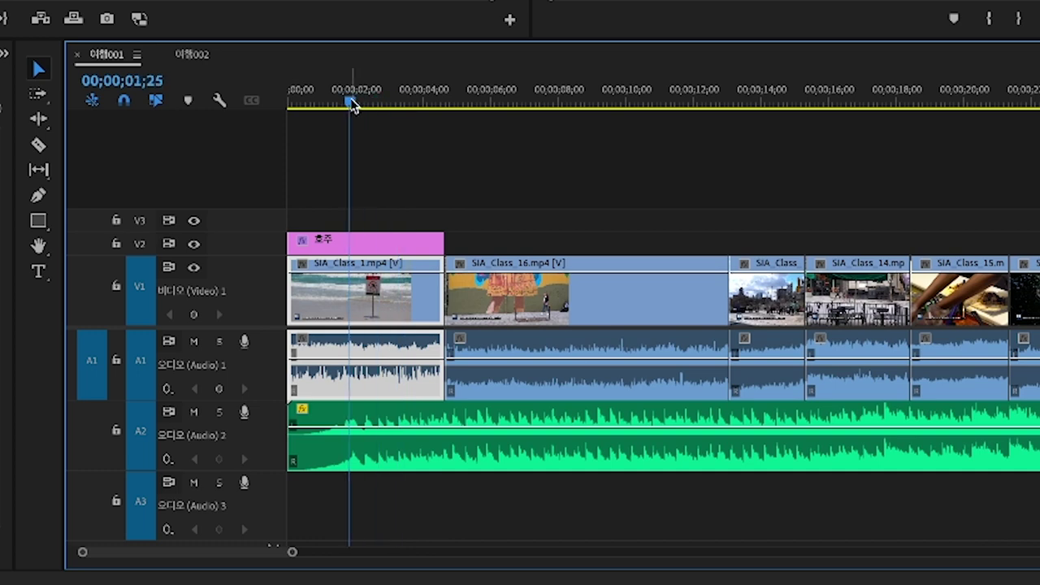
{"action": "left_click", "coordinate": [373, 243]}
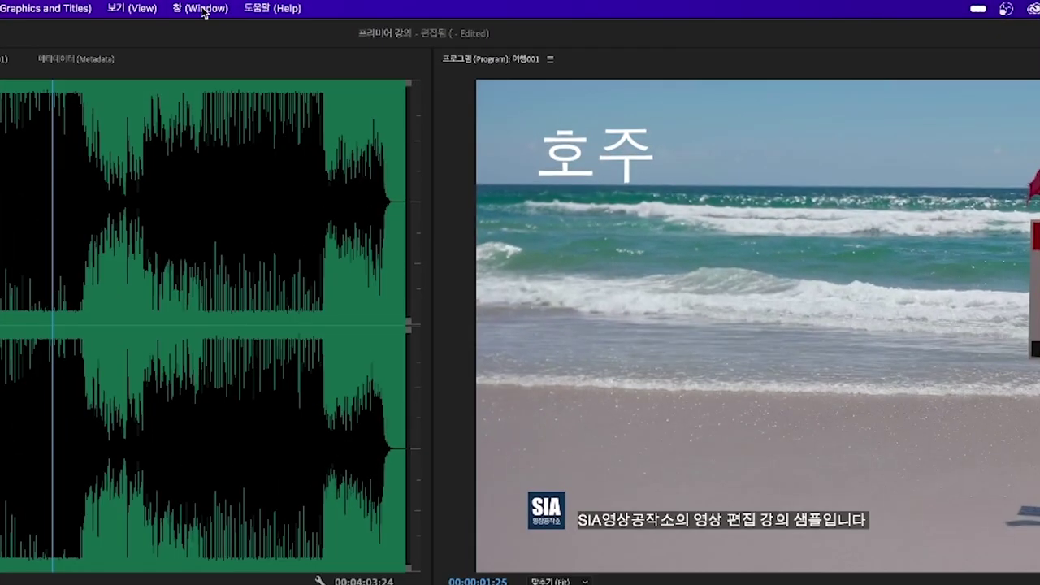
{"action": "left_click", "coordinate": [402, 5]}
{"action": "mouse_move", "coordinate": [207, 35]}
{"action": "left_click", "coordinate": [200, 8]}
{"action": "left_click", "coordinate": [199, 8]}
{"action": "left_click", "coordinate": [200, 8]}
{"action": "mouse_move", "coordinate": [390, 31]}
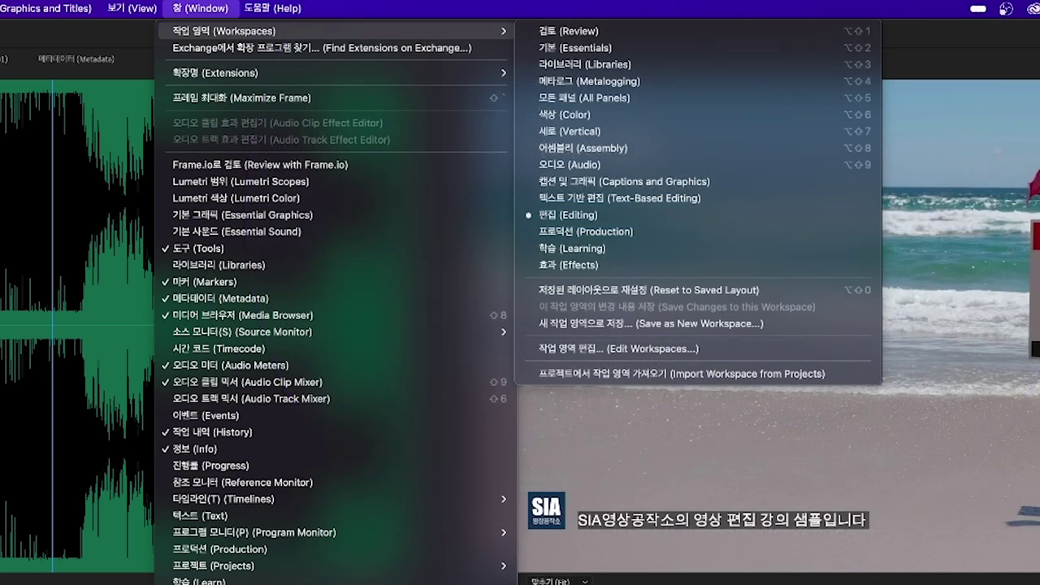
{"action": "key", "text": "Escape"}
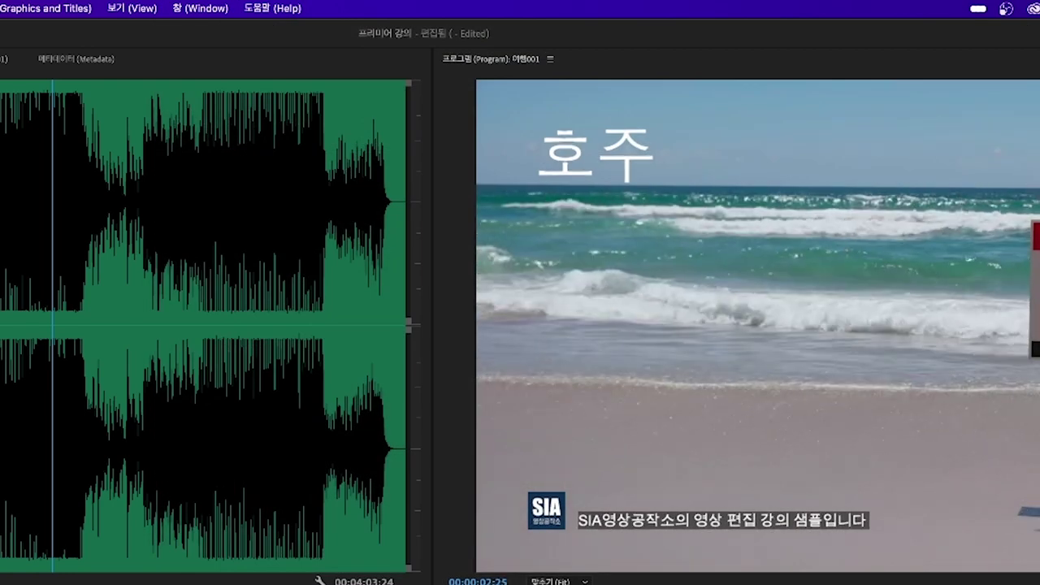
- Switch to the Captions and Graphics workspace and select the 호주 text layer of the title clip for editing
{"action": "left_click", "coordinate": [219, 10]}
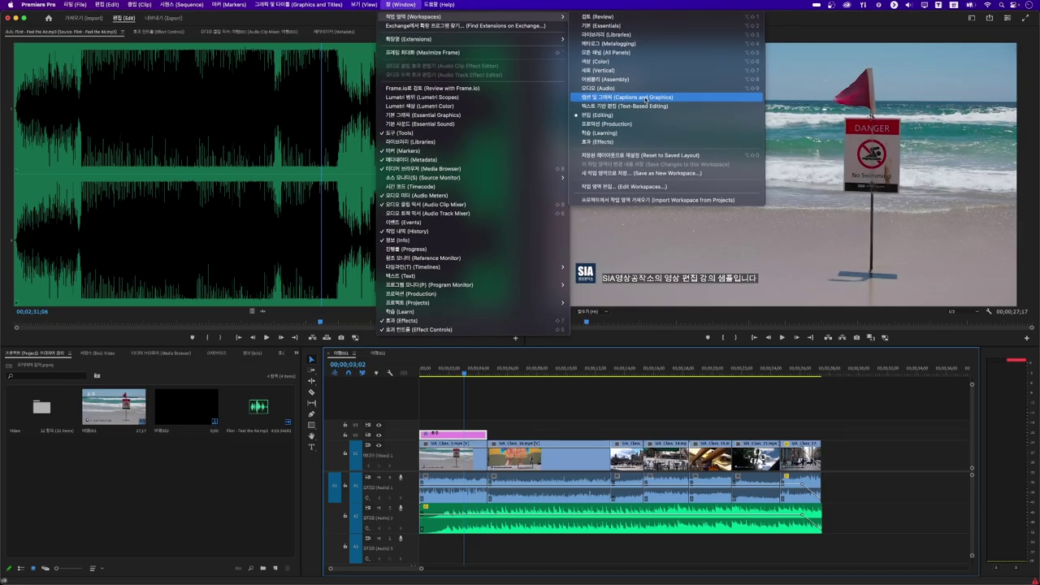
{"action": "left_click", "coordinate": [658, 185]}
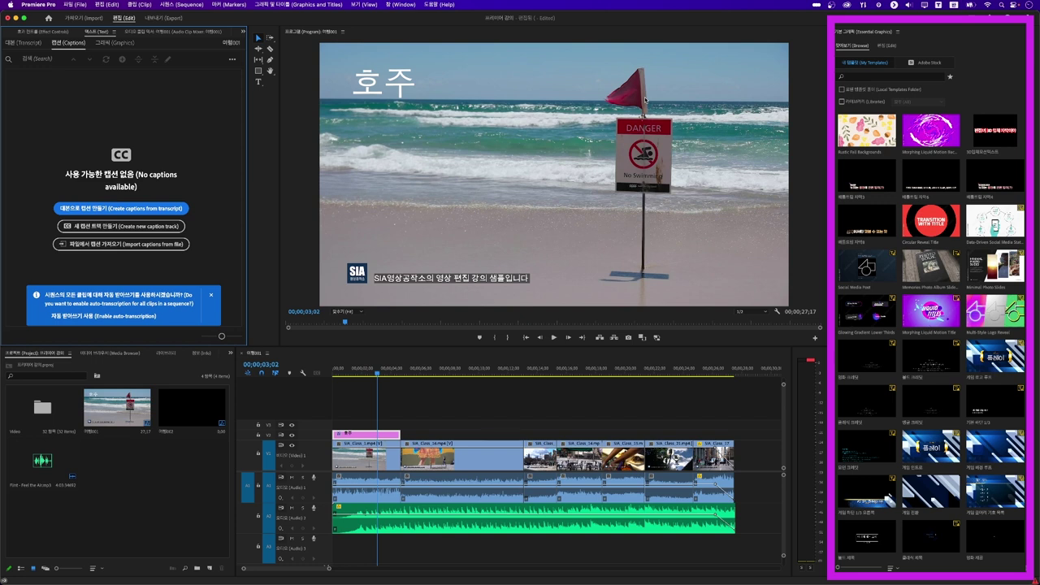
{"action": "left_click", "coordinate": [399, 428]}
{"action": "left_click", "coordinate": [382, 437]}
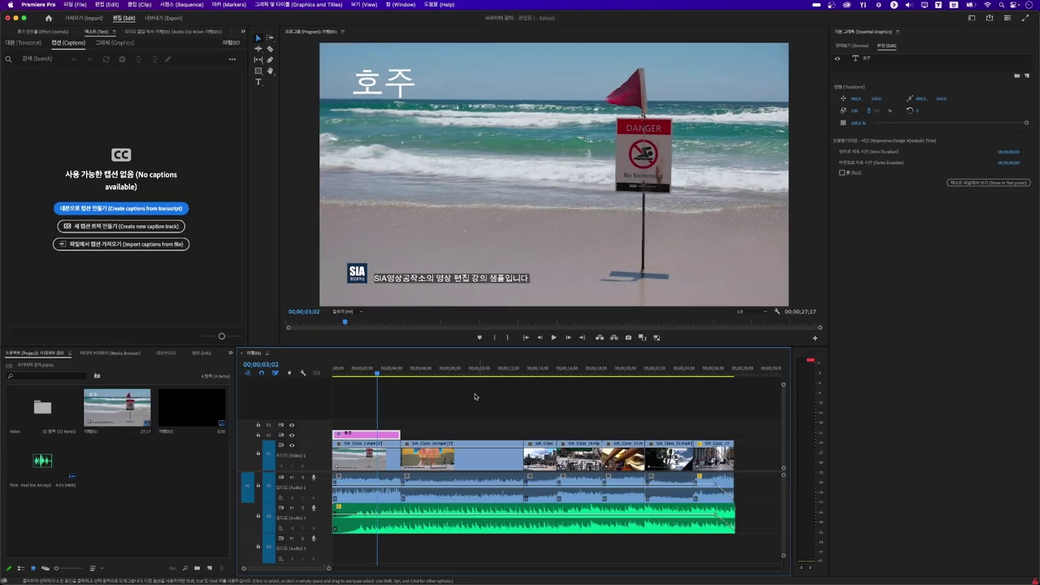
{"action": "left_click", "coordinate": [375, 436]}
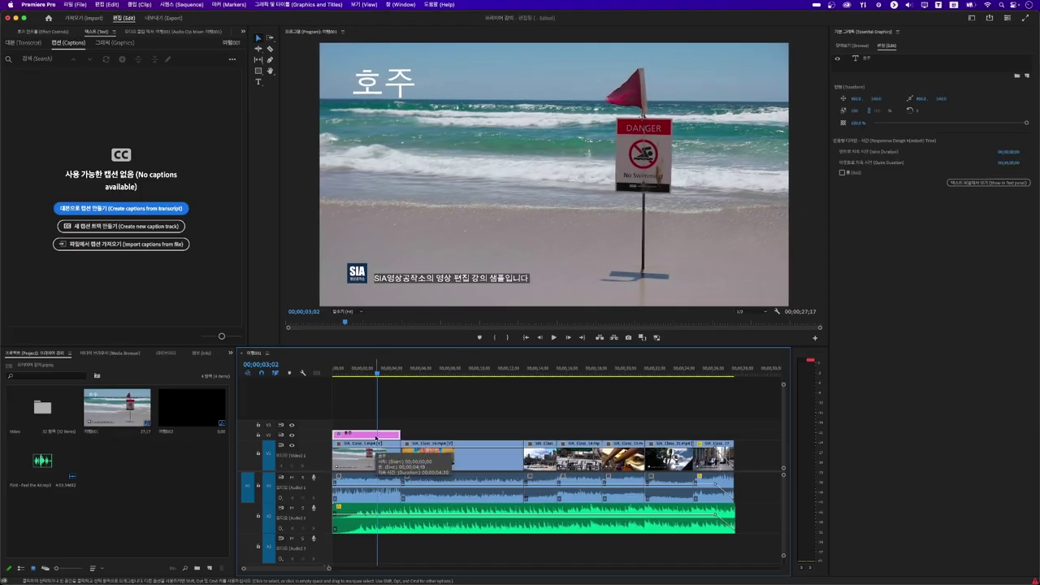
{"action": "left_click", "coordinate": [875, 62]}
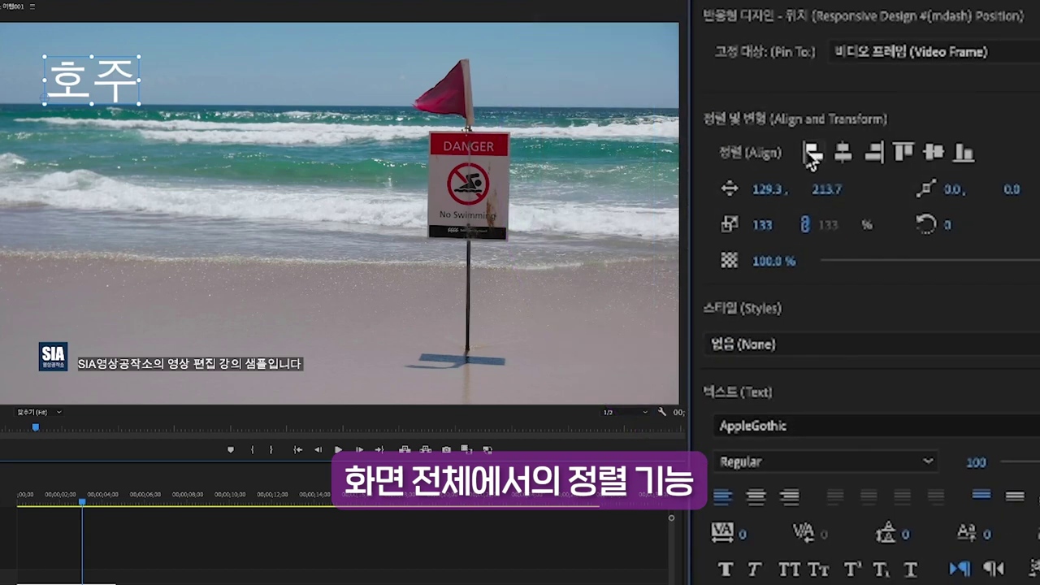
- Try the left, horizontal centre and right alignments on the 호주 title within the video frame
{"action": "left_click", "coordinate": [812, 155]}
{"action": "left_click", "coordinate": [843, 153]}
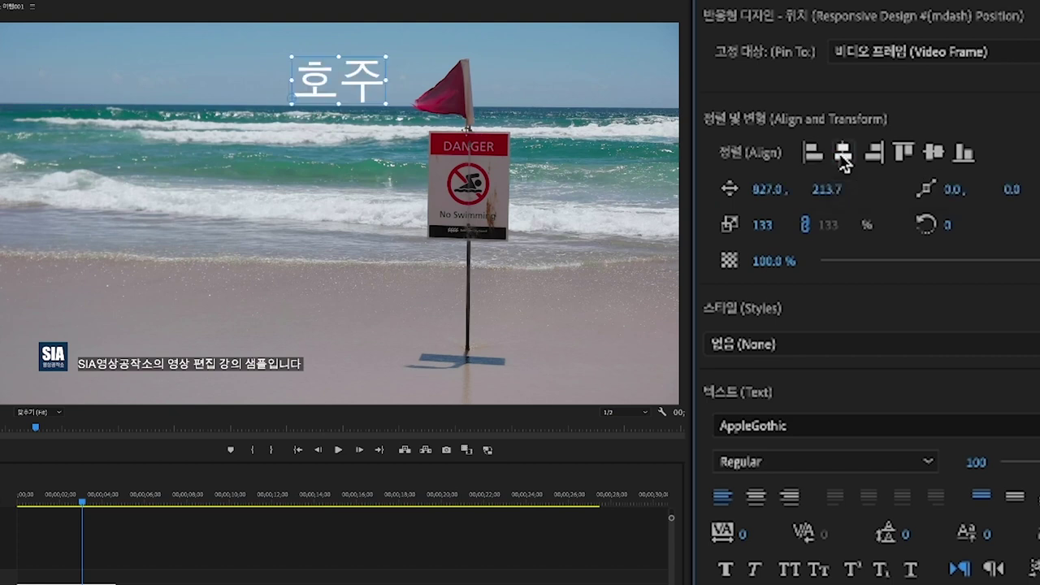
{"action": "left_click", "coordinate": [875, 158]}
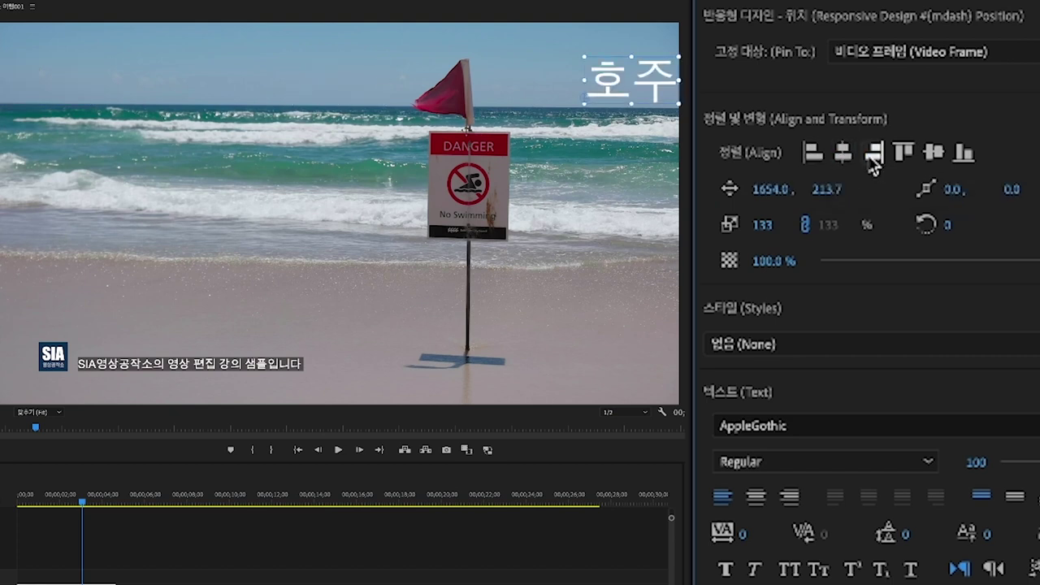
{"action": "left_click", "coordinate": [810, 160]}
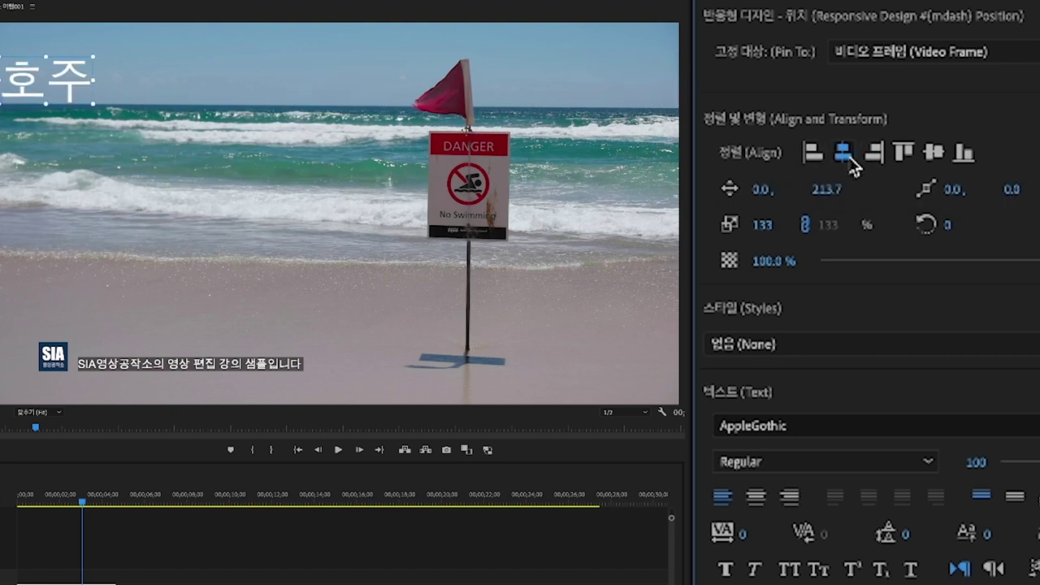
{"action": "left_click", "coordinate": [842, 155]}
{"action": "left_click", "coordinate": [876, 161]}
{"action": "left_click", "coordinate": [815, 157]}
- Try the top, vertical centre and bottom alignments on the title, finishing with it in the frame's top-left corner
{"action": "left_click", "coordinate": [904, 152]}
{"action": "left_click", "coordinate": [934, 154]}
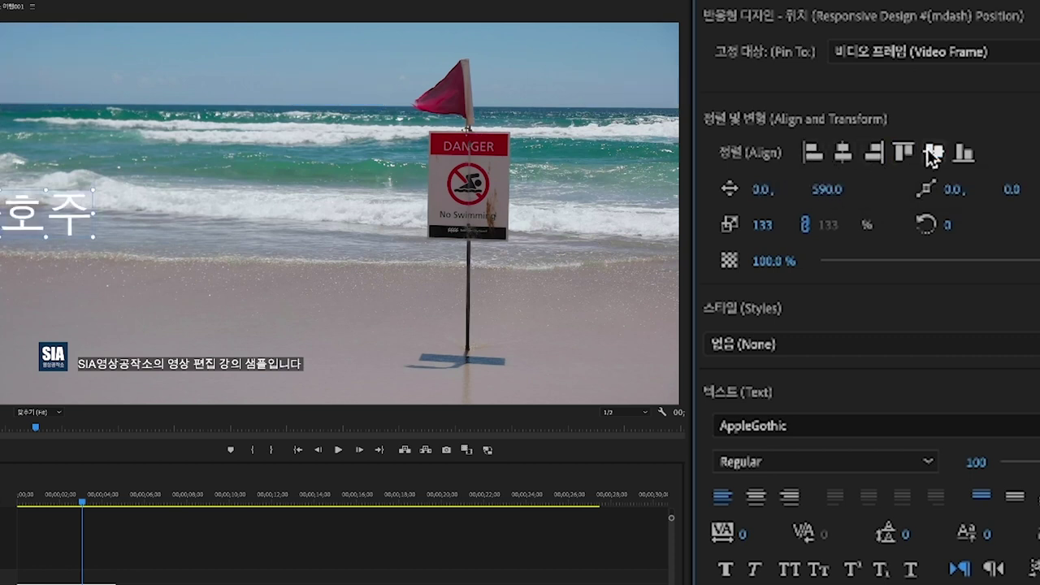
{"action": "left_click", "coordinate": [961, 156]}
{"action": "left_click", "coordinate": [901, 154]}
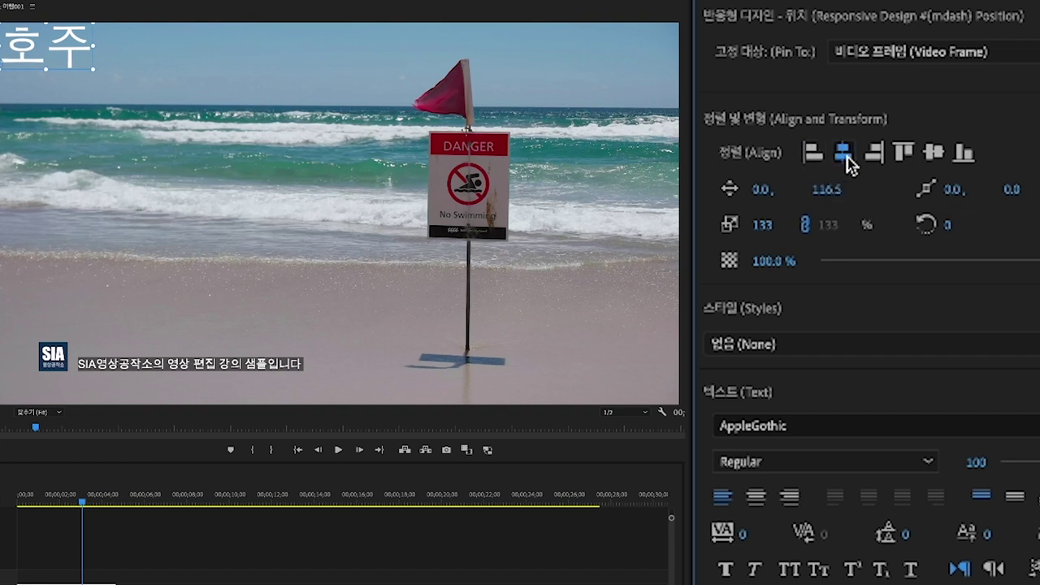
{"action": "left_click", "coordinate": [842, 154]}
{"action": "left_click", "coordinate": [811, 154]}
- Reposition the 호주 title freehand in the sky at the upper left of the frame, at about 214.9, 218.4
{"action": "left_click_drag", "start_coordinate": [64, 39], "coordinate": [107, 80]}
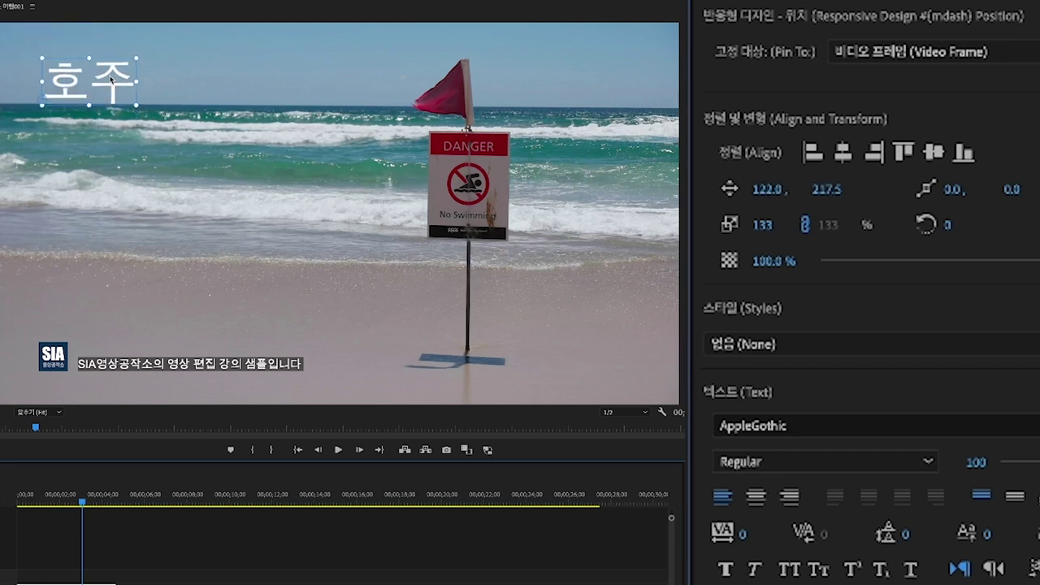
{"action": "left_click_drag", "start_coordinate": [114, 84], "coordinate": [145, 72]}
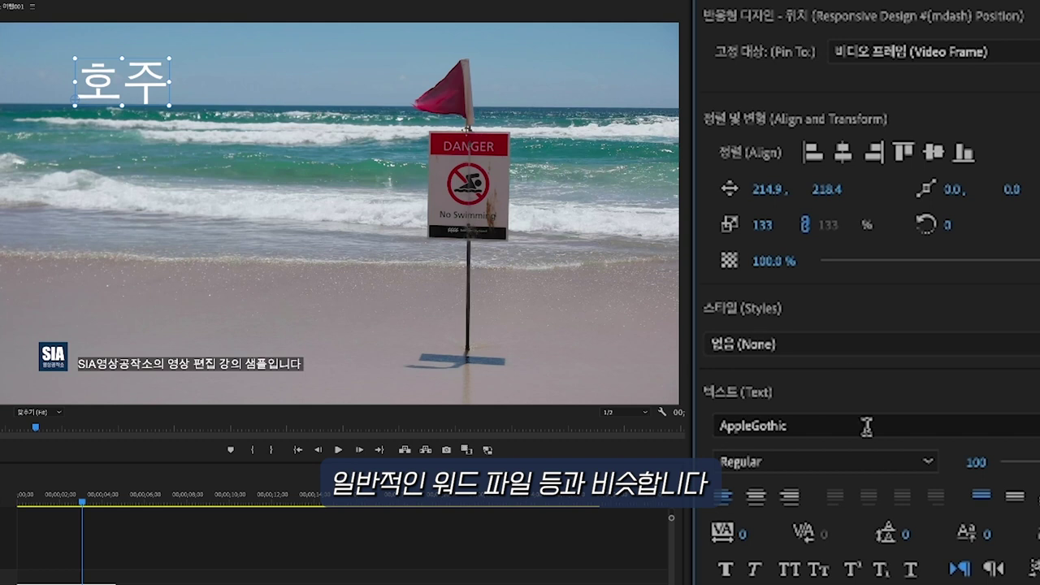
- Change the 호주 title's font to G마켓 산스 in the Light style
{"action": "scroll", "coordinate": [780, 362], "scroll_direction": "down", "scroll_amount": 3}
{"action": "scroll", "coordinate": [857, 278], "scroll_direction": "down", "scroll_amount": 8}
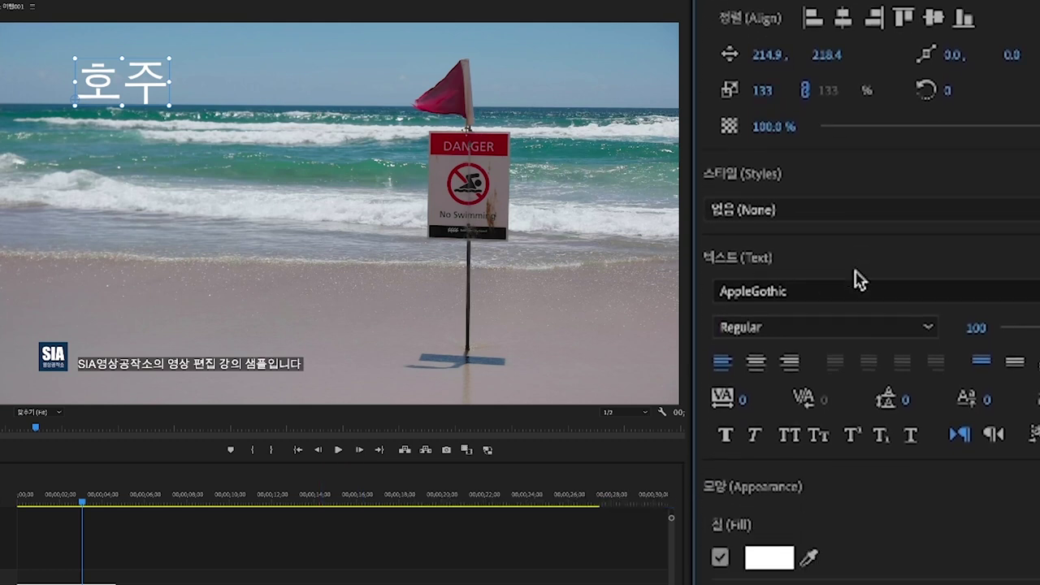
{"action": "left_click", "coordinate": [839, 136]}
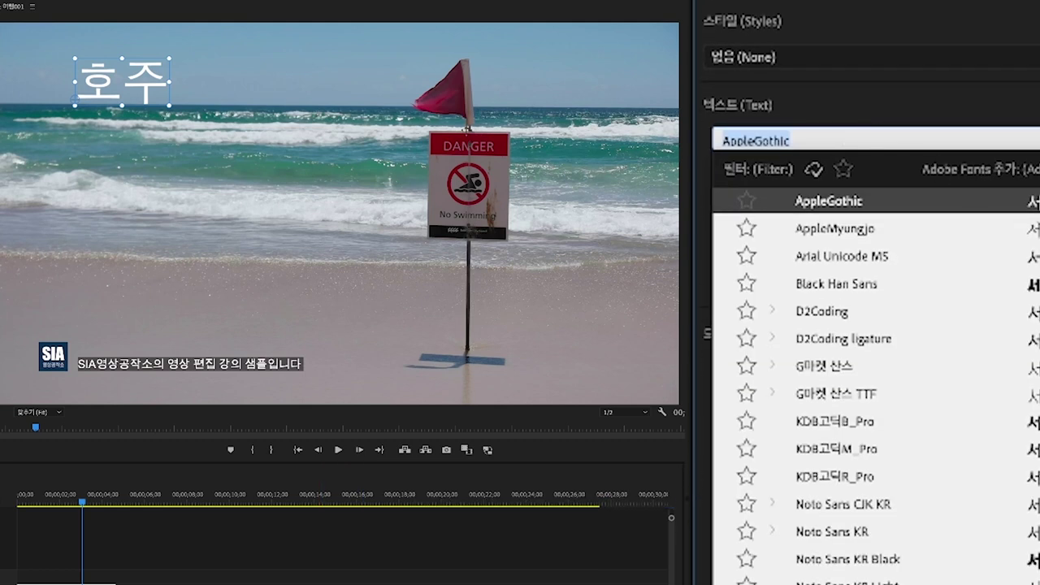
{"action": "scroll", "coordinate": [996, 435], "scroll_direction": "down", "scroll_amount": 3}
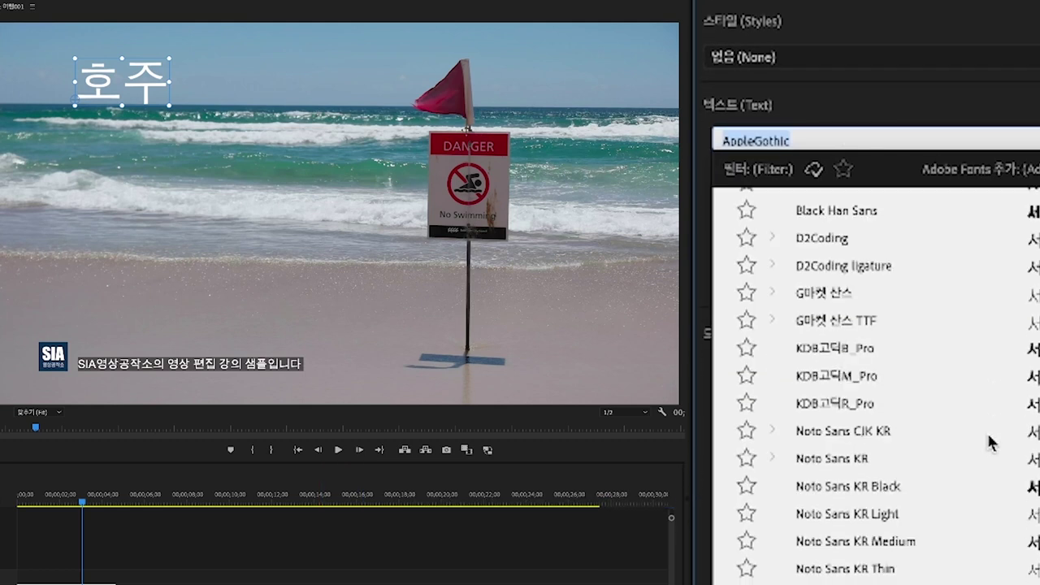
{"action": "left_click", "coordinate": [857, 295]}
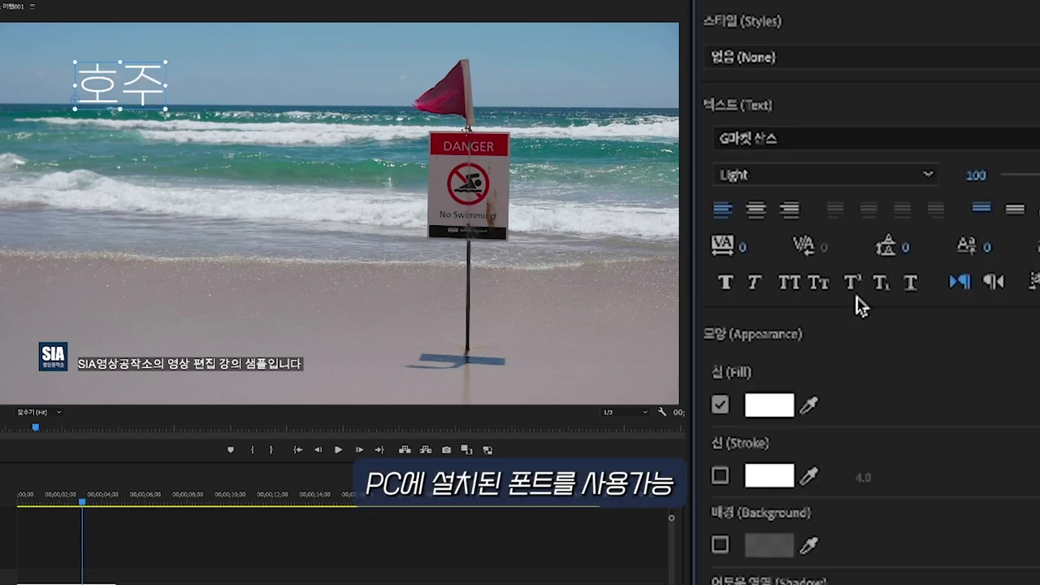
- Set the title's font to Noto Sans KR Black and look through the Sandoll fonts further down the font list
{"action": "left_click", "coordinate": [887, 136]}
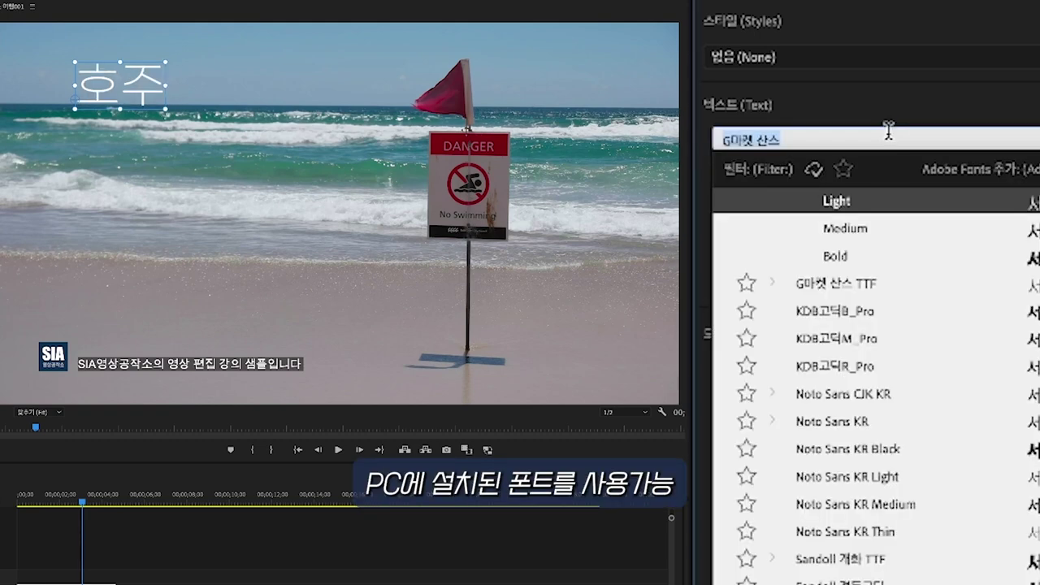
{"action": "left_click", "coordinate": [876, 457]}
{"action": "left_click", "coordinate": [929, 137]}
{"action": "scroll", "coordinate": [971, 491], "scroll_direction": "down", "scroll_amount": 15}
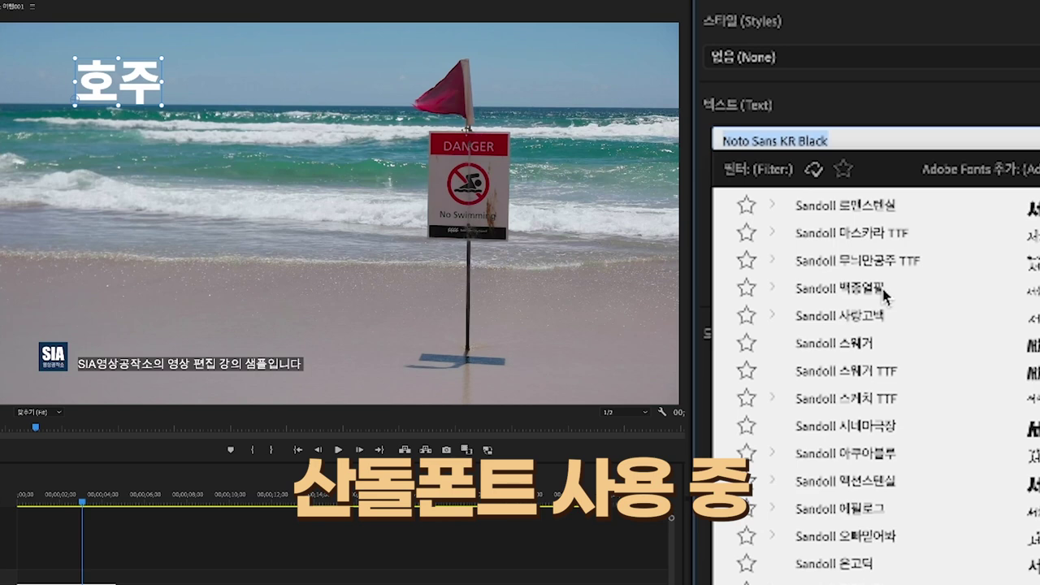
{"action": "scroll", "coordinate": [883, 325], "scroll_direction": "down", "scroll_amount": 7}
{"action": "scroll", "coordinate": [894, 363], "scroll_direction": "up", "scroll_amount": 3}
{"action": "scroll", "coordinate": [892, 362], "scroll_direction": "down", "scroll_amount": 3}
{"action": "left_click", "coordinate": [910, 131]}
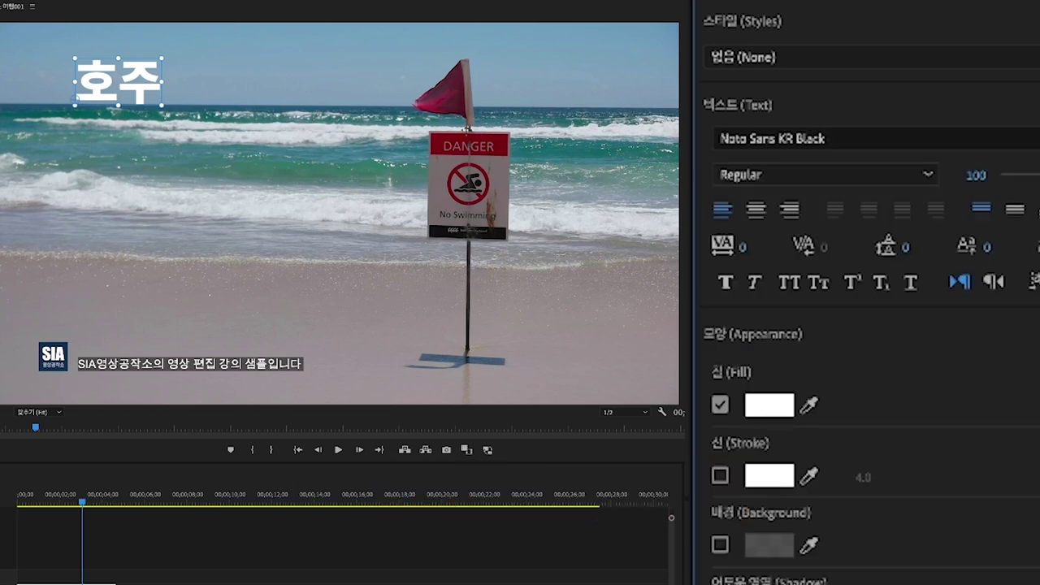
- Nudge the 호주 title slightly up and left in the frame, and try centred paragraph alignment and faux bold before restoring both
{"action": "left_click_drag", "start_coordinate": [134, 85], "coordinate": [116, 82]}
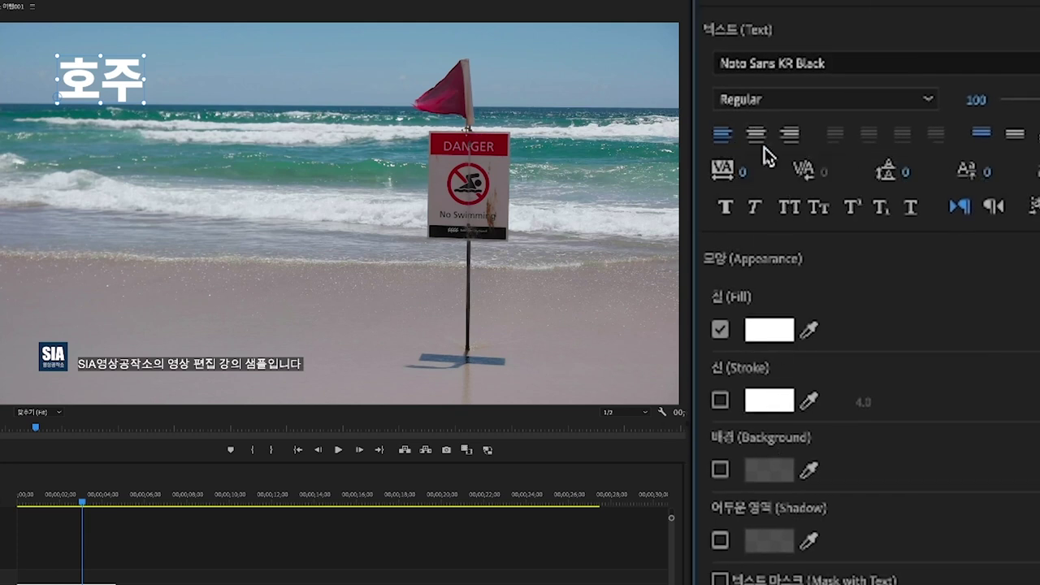
{"action": "left_click", "coordinate": [756, 137]}
{"action": "left_click", "coordinate": [722, 134]}
{"action": "left_click", "coordinate": [728, 208]}
{"action": "left_click", "coordinate": [729, 211]}
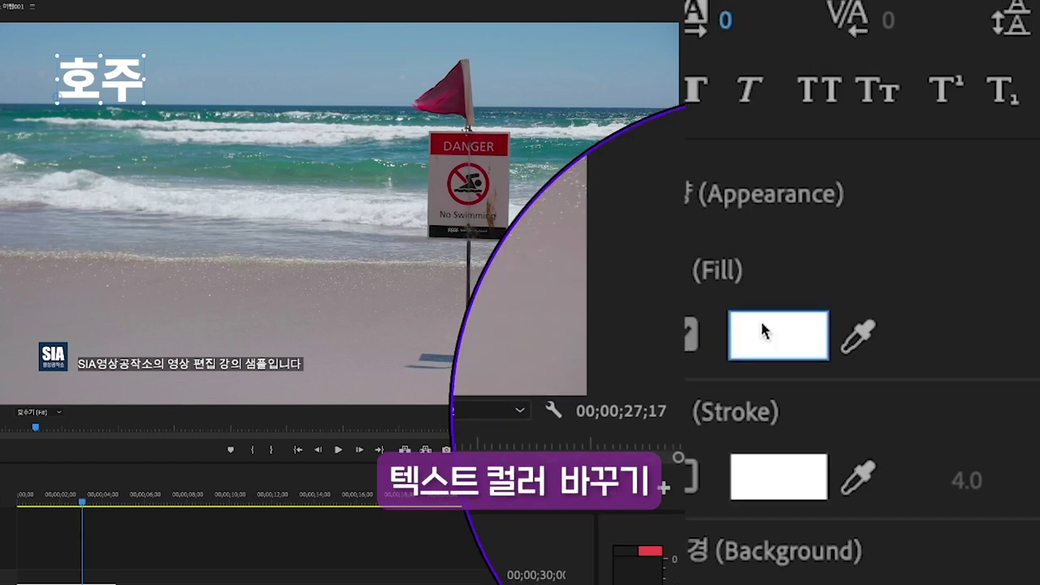
- Recolour the title's fill in the colour picker, trying red and pink and finishing with mint green 5DE5CA
{"action": "left_click", "coordinate": [772, 331]}
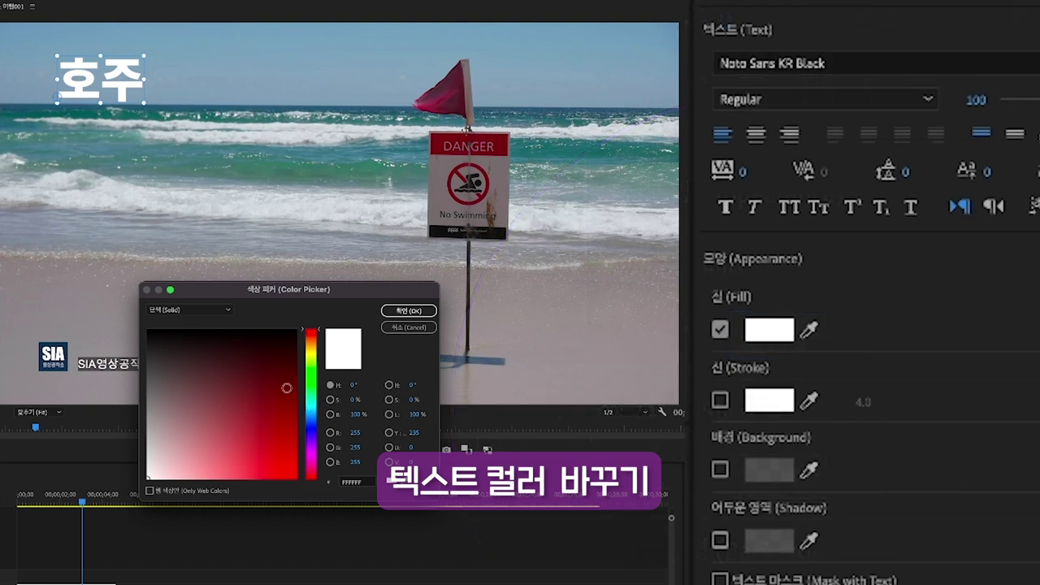
{"action": "mouse_move", "coordinate": [272, 424]}
{"action": "left_mouse_down"}
{"action": "mouse_move", "coordinate": [242, 400]}
{"action": "mouse_move", "coordinate": [232, 449]}
{"action": "mouse_move", "coordinate": [261, 450]}
{"action": "mouse_move", "coordinate": [241, 388]}
{"action": "mouse_move", "coordinate": [225, 425]}
{"action": "mouse_move", "coordinate": [241, 442]}
{"action": "mouse_move", "coordinate": [235, 462]}
{"action": "left_mouse_up"}
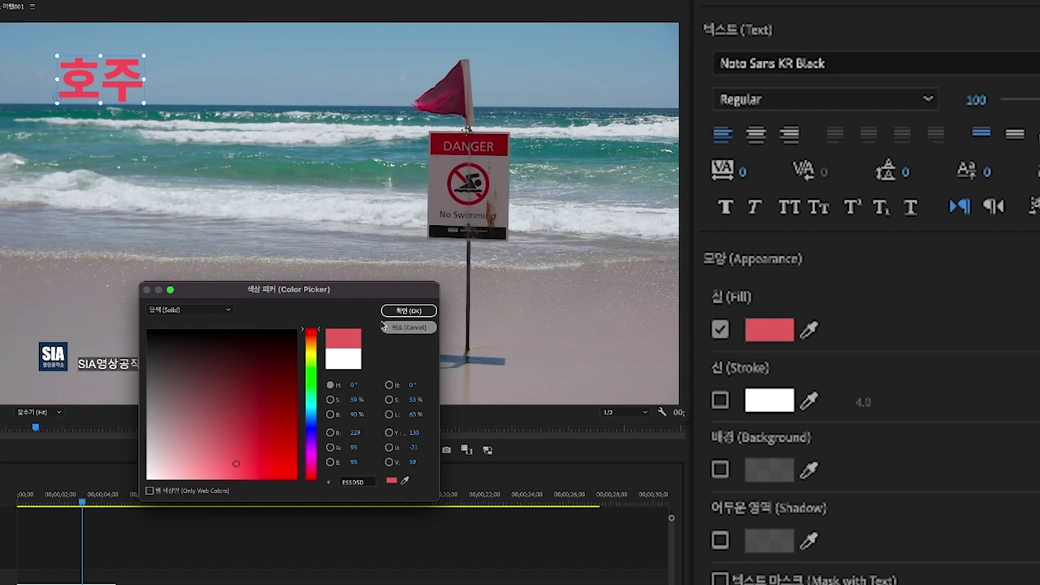
{"action": "left_click", "coordinate": [311, 461]}
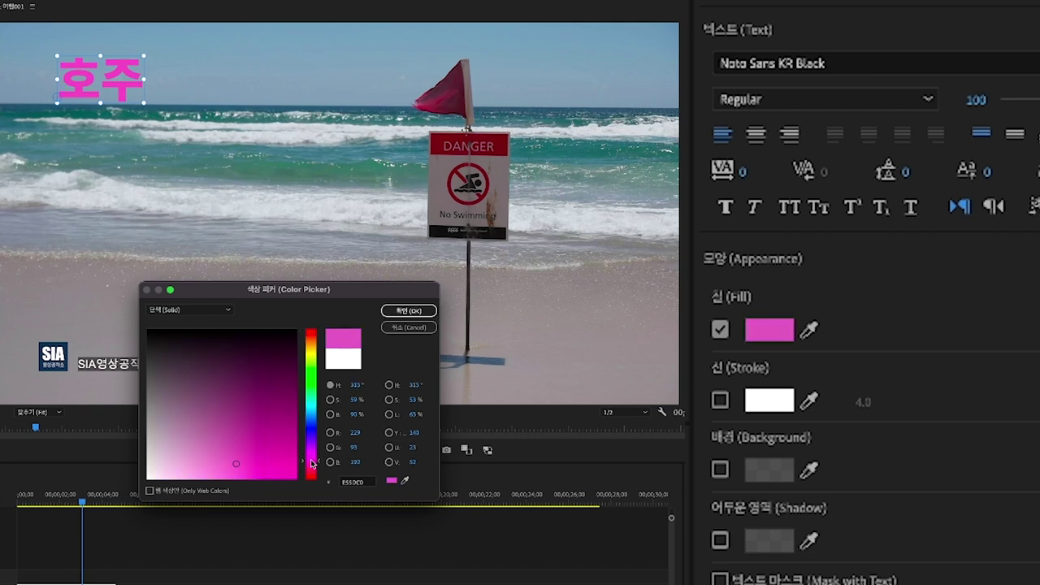
{"action": "left_click_drag", "start_coordinate": [312, 463], "coordinate": [313, 402]}
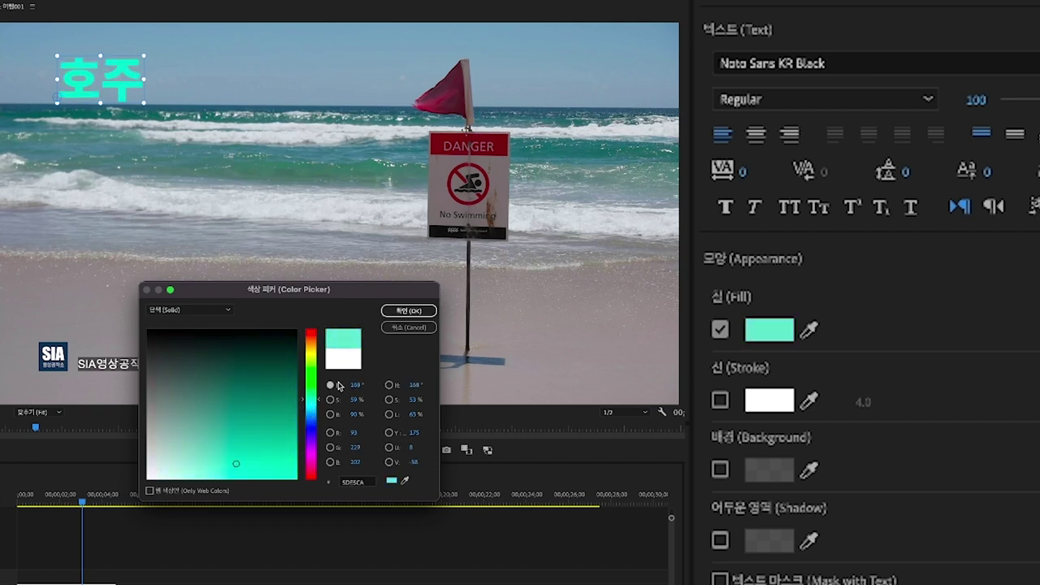
{"action": "left_click", "coordinate": [403, 312]}
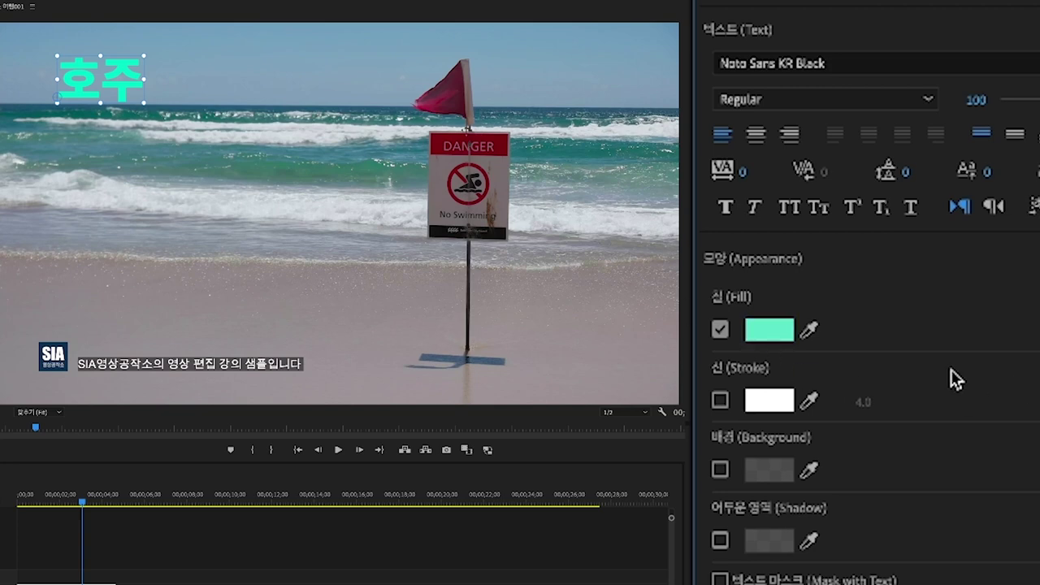
- Sample the title's fill colour with the eyedropper from the red DANGER sign and from the sea in the video
{"action": "left_click", "coordinate": [812, 329]}
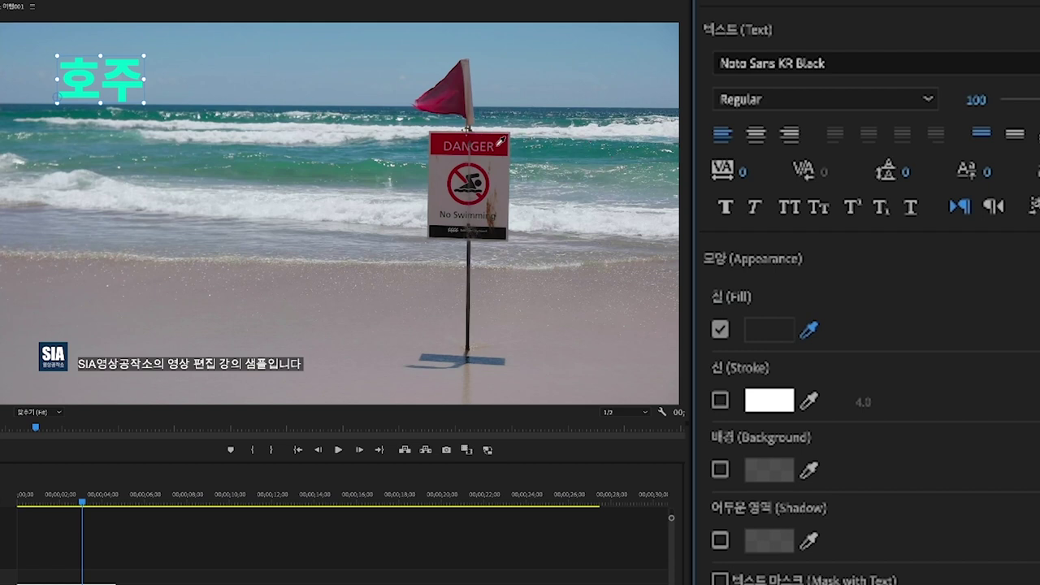
{"action": "left_click", "coordinate": [437, 143]}
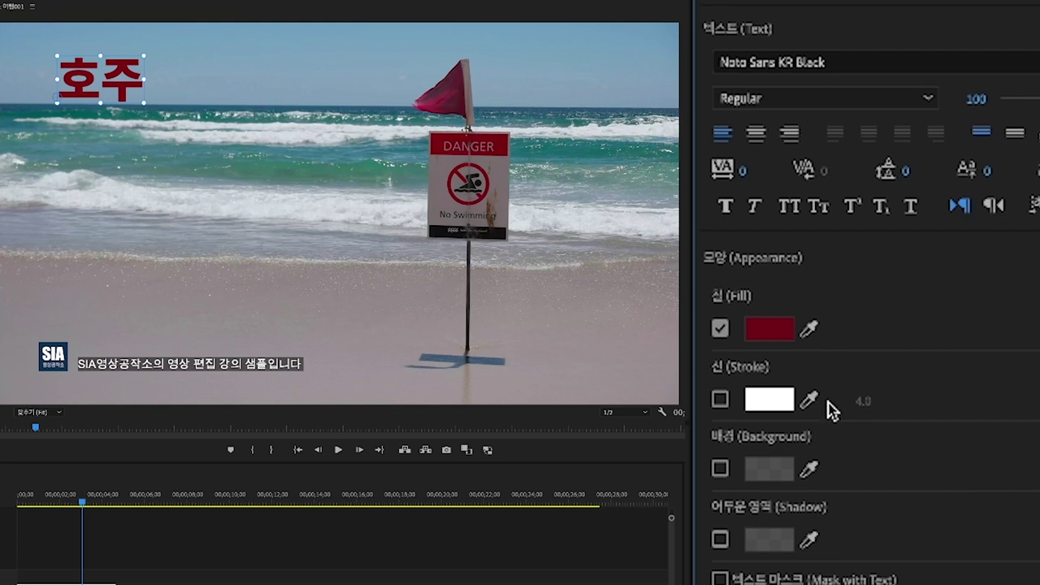
{"action": "scroll", "coordinate": [838, 427], "scroll_direction": "down", "scroll_amount": 1}
{"action": "left_click", "coordinate": [809, 317]}
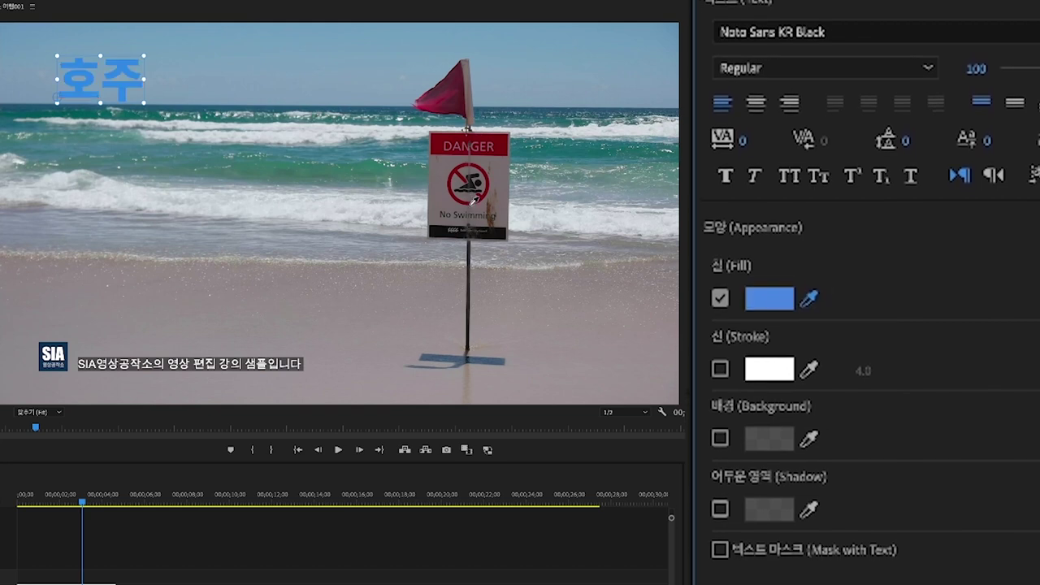
{"action": "left_click", "coordinate": [267, 174]}
- Sample further fill colours for the title with the eyedropper, trying the sign's dark pole and a pale blue and finishing with white
{"action": "left_click", "coordinate": [809, 235]}
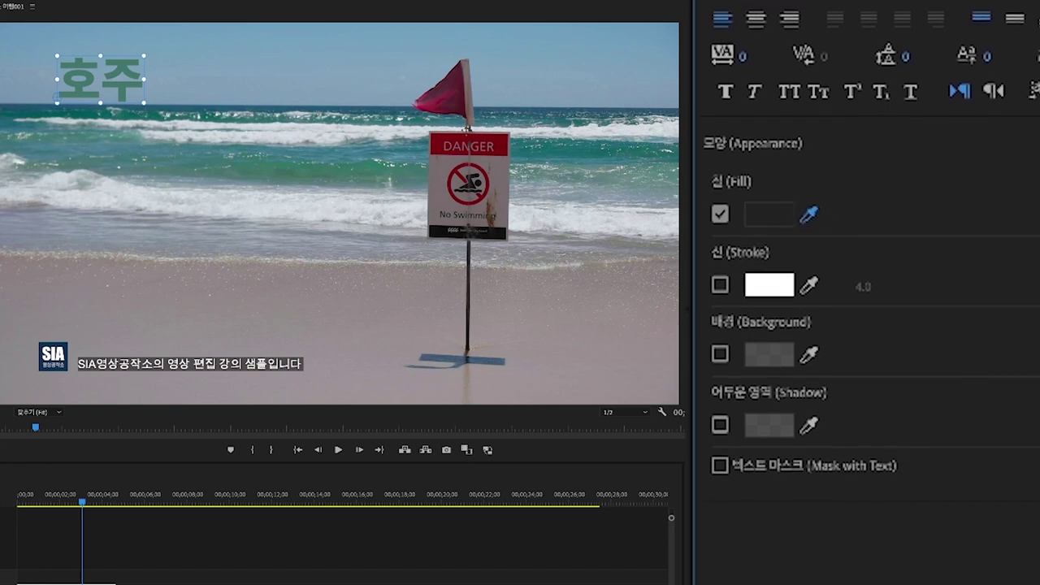
{"action": "left_click", "coordinate": [468, 301]}
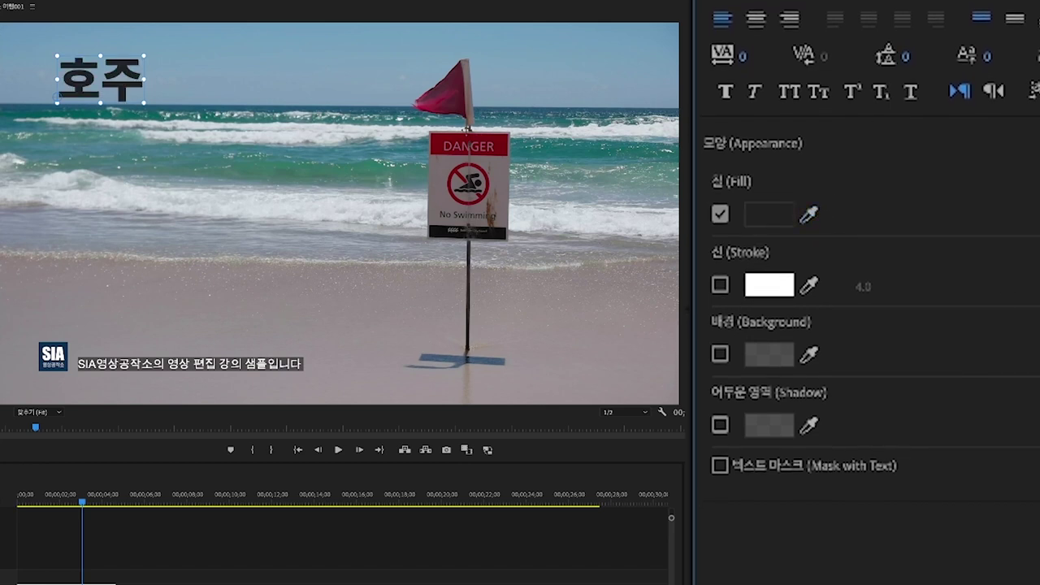
{"action": "left_click", "coordinate": [808, 214]}
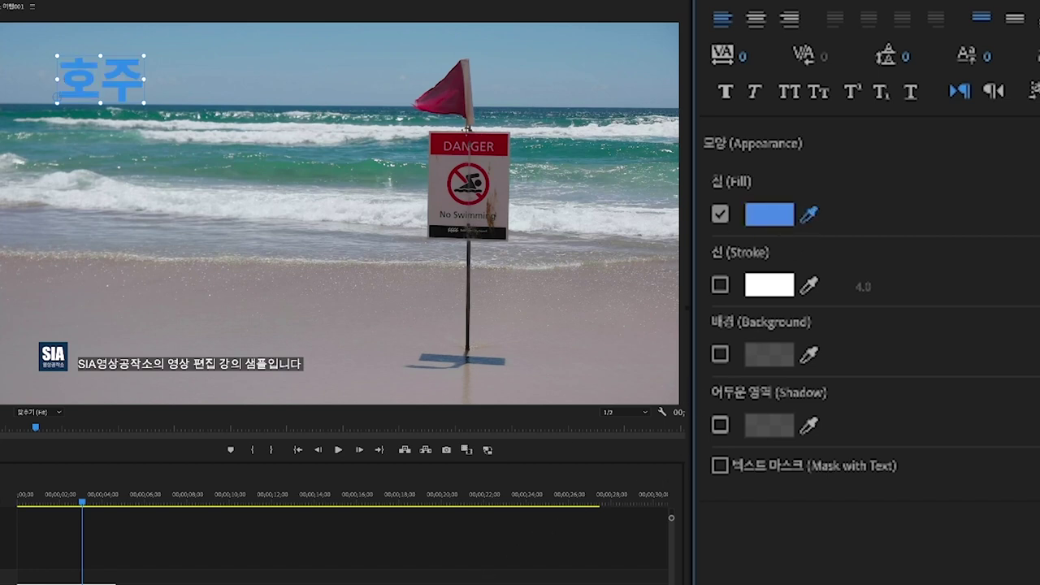
{"action": "left_click", "coordinate": [281, 493]}
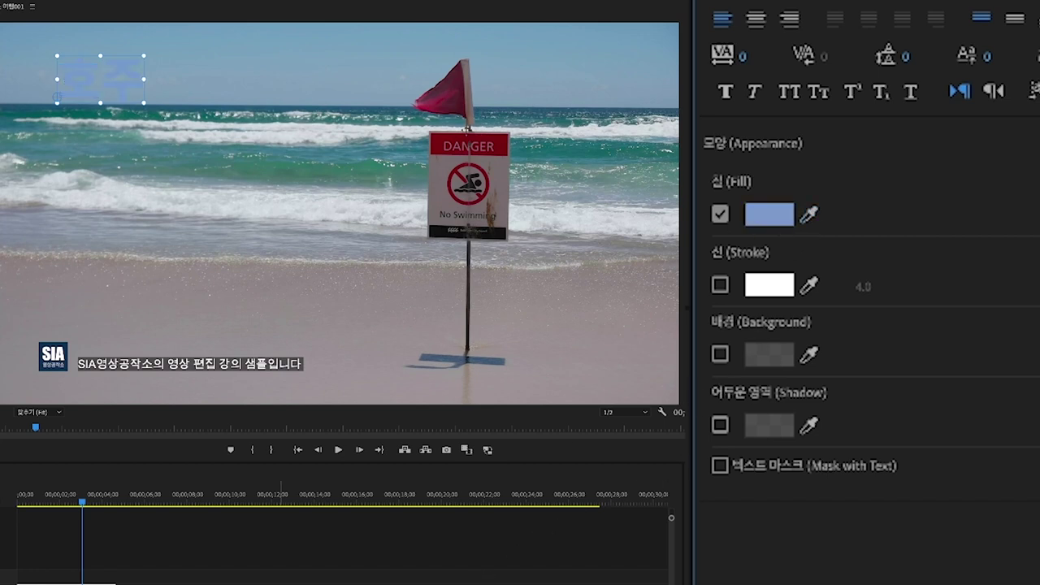
{"action": "left_click", "coordinate": [813, 212]}
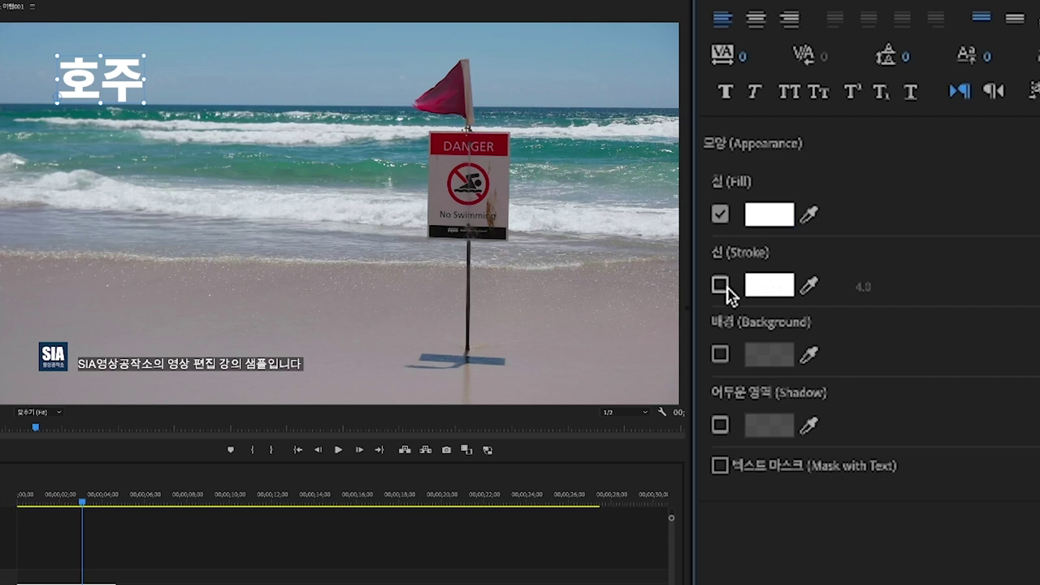
- Set the 호주 title's fill to a light cyan using the colour picker
{"action": "left_click", "coordinate": [768, 217]}
{"action": "left_click_drag", "start_coordinate": [316, 367], "coordinate": [310, 400]}
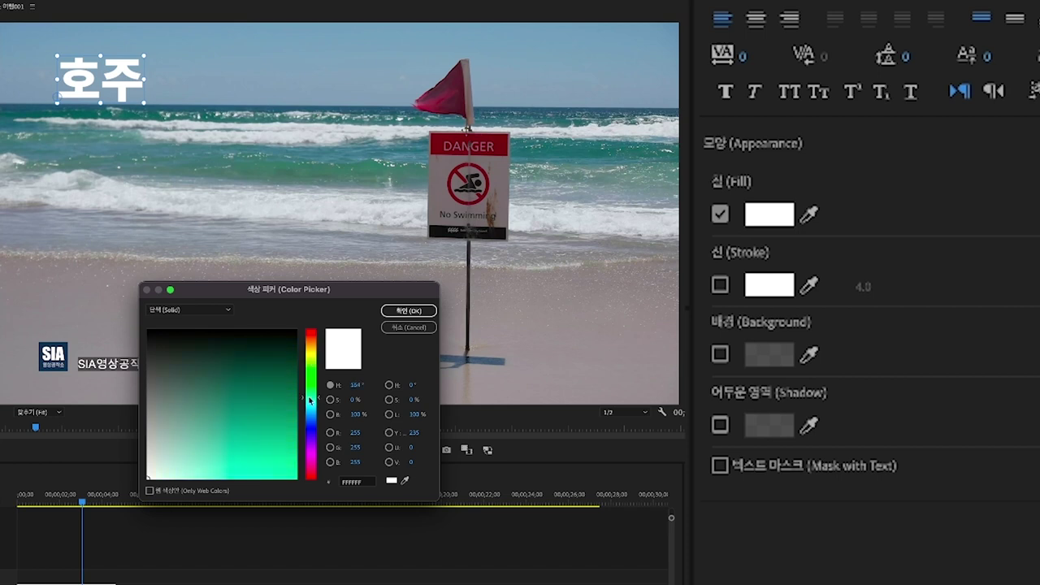
{"action": "left_click", "coordinate": [243, 450]}
{"action": "left_click", "coordinate": [408, 310]}
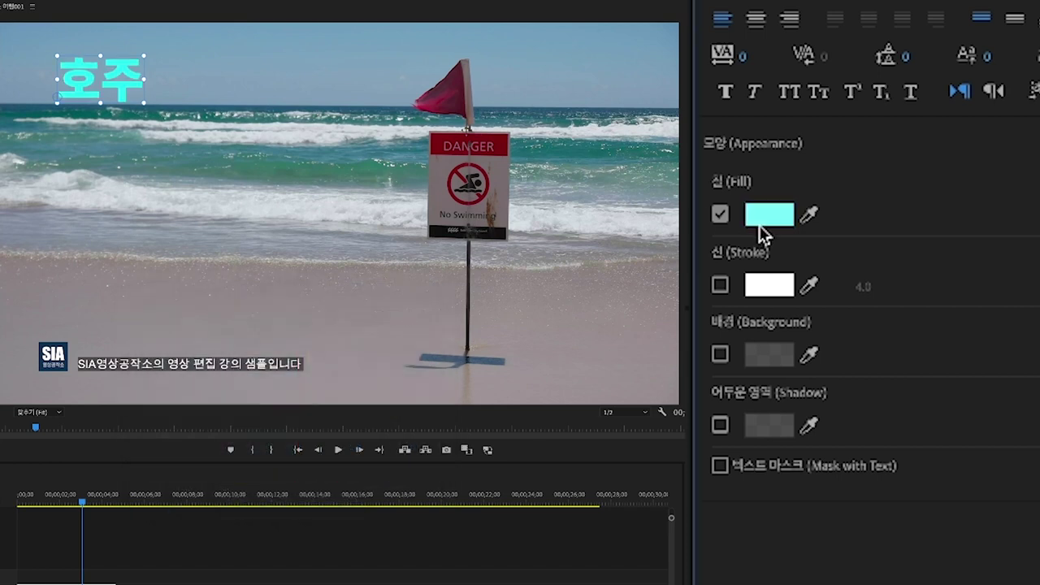
- Try a white stroke with a width of 6.0 around the title text and turn it off again
{"action": "left_click", "coordinate": [721, 286]}
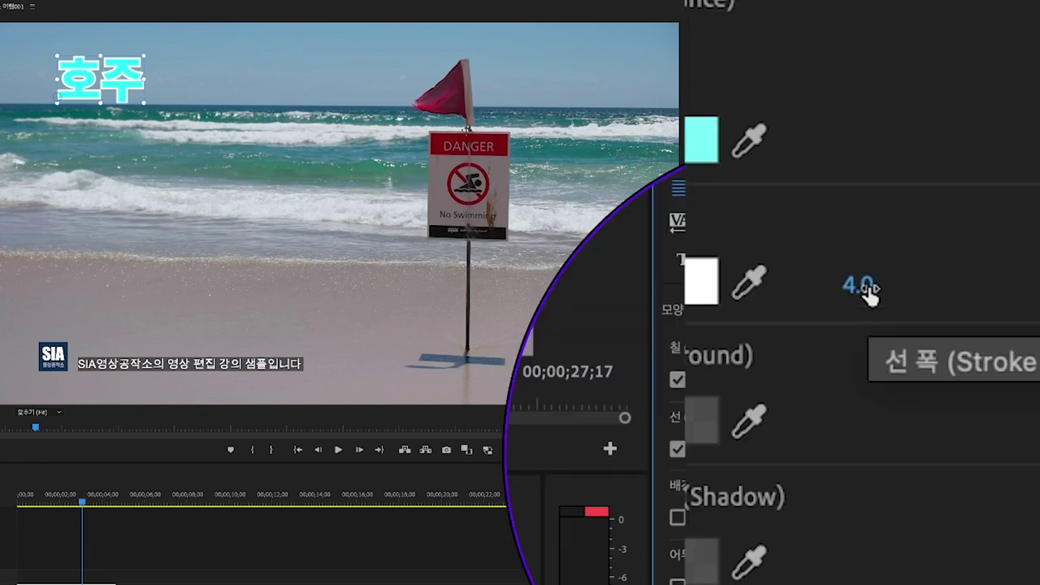
{"action": "mouse_move", "coordinate": [863, 286]}
{"action": "left_mouse_down"}
{"action": "mouse_move", "coordinate": [918, 286]}
{"action": "mouse_move", "coordinate": [857, 286]}
{"action": "left_mouse_up"}
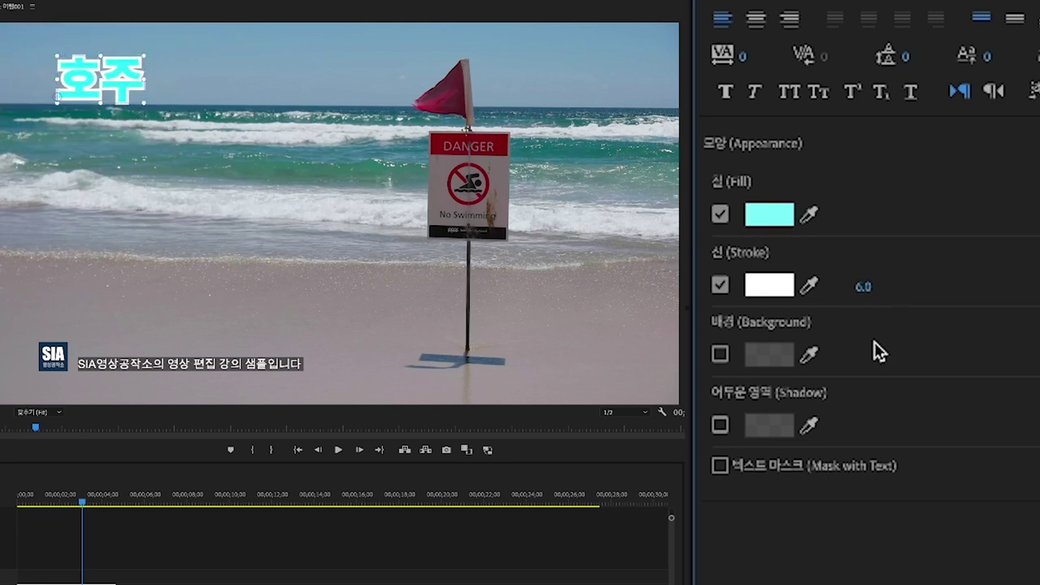
{"action": "left_click", "coordinate": [719, 286]}
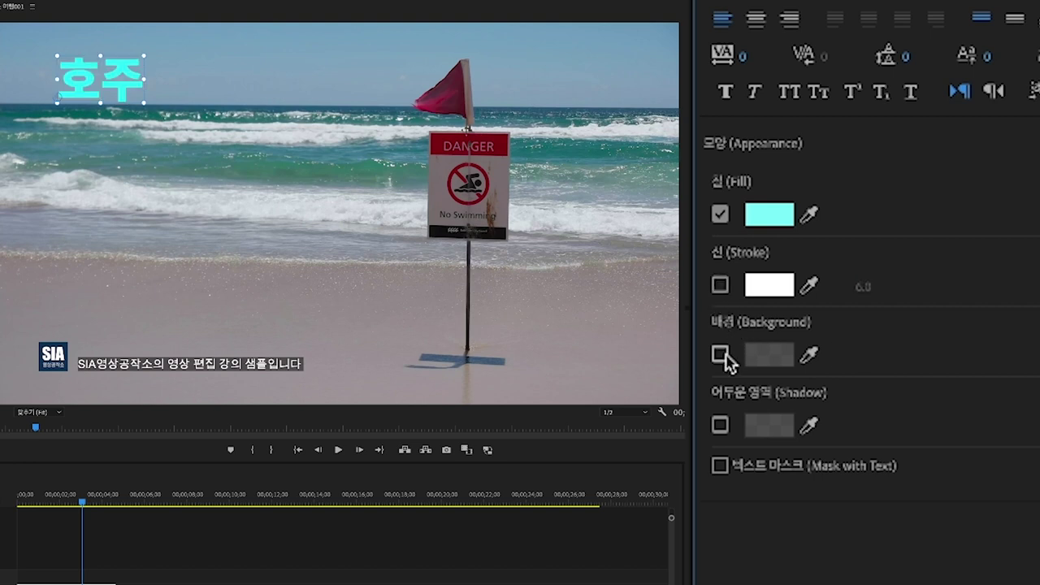
- Enable a background behind the 호주 title and colour it red
{"action": "left_click", "coordinate": [721, 356]}
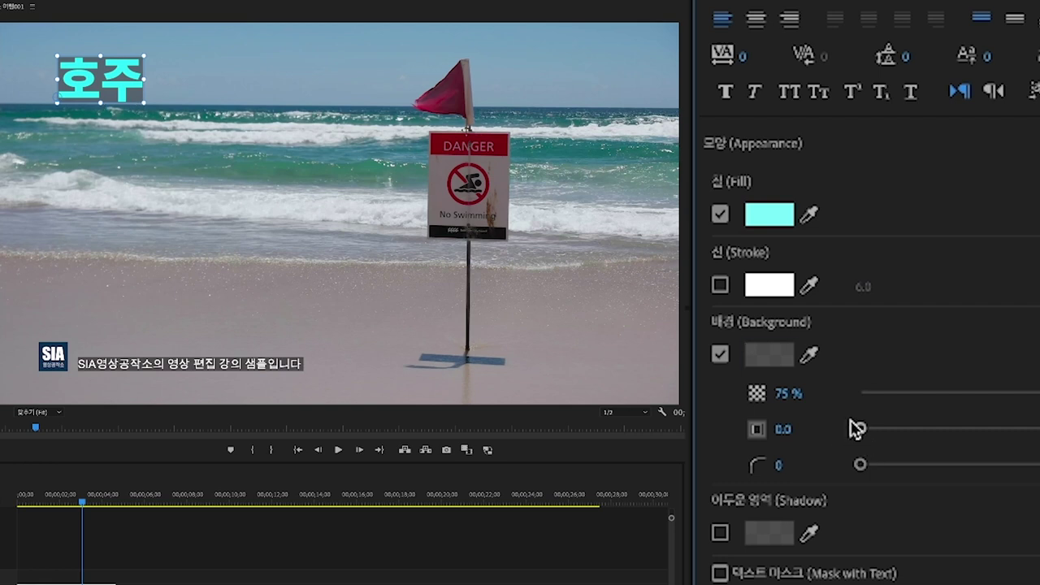
{"action": "left_click", "coordinate": [769, 356]}
{"action": "left_click", "coordinate": [276, 418]}
{"action": "left_click", "coordinate": [408, 316]}
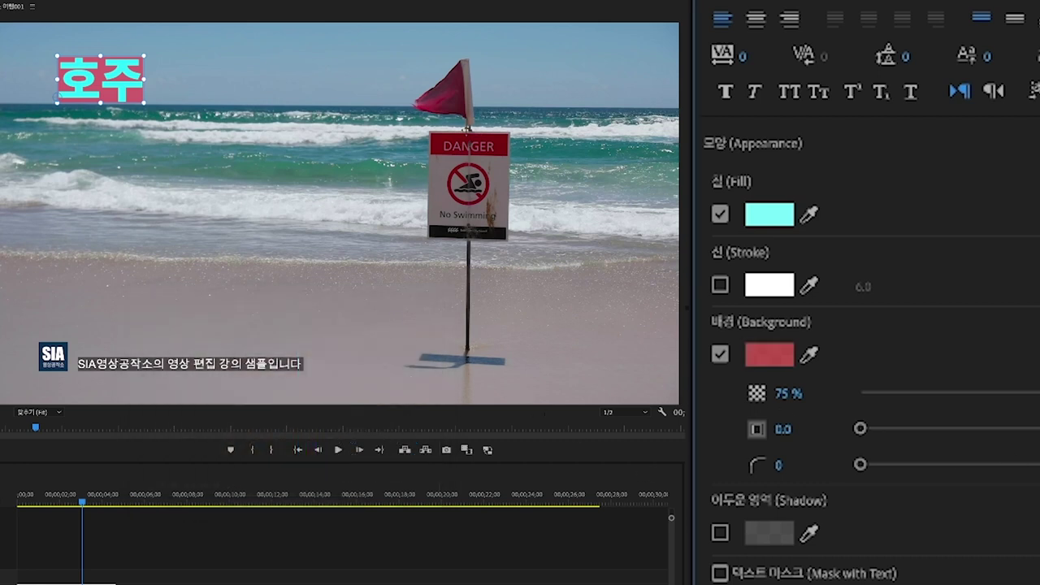
- Try the title background at 79 % opacity, size 23.4 and corner radius 27, and turn the background off
{"action": "left_click_drag", "start_coordinate": [784, 393], "coordinate": [1019, 406]}
{"action": "left_click_drag", "start_coordinate": [863, 428], "coordinate": [959, 429]}
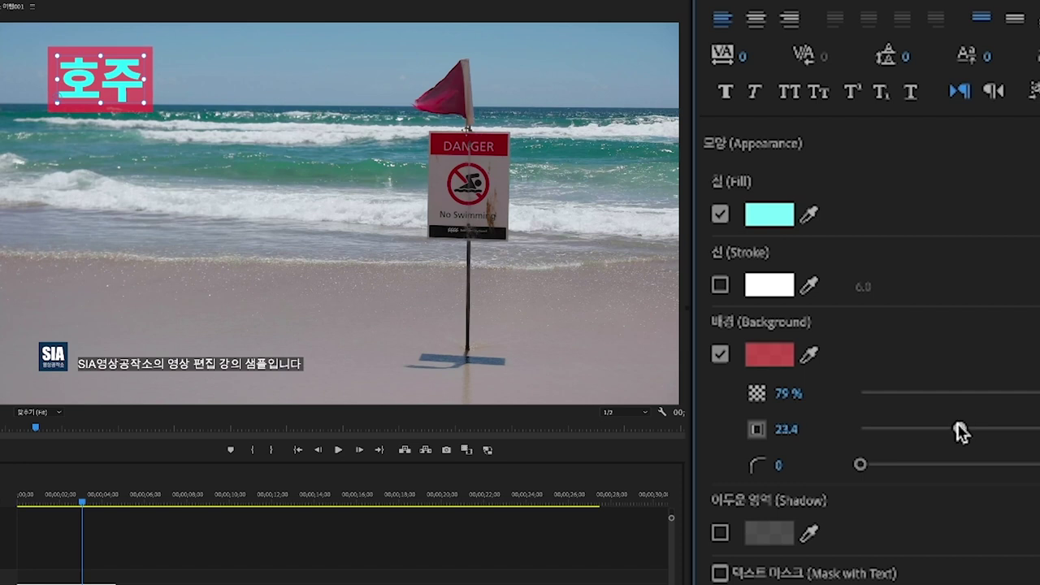
{"action": "left_click_drag", "start_coordinate": [860, 464], "coordinate": [975, 479]}
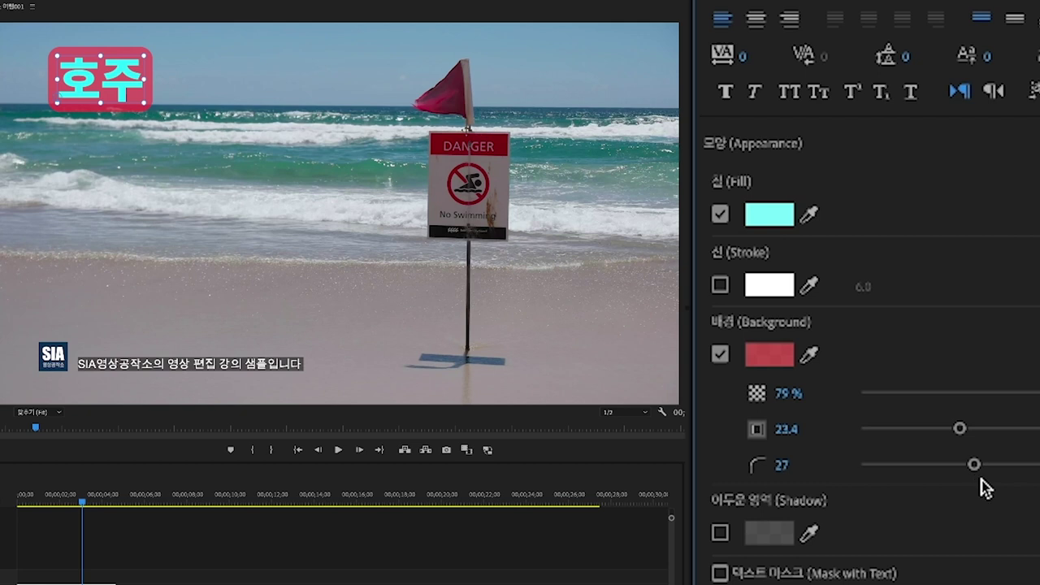
{"action": "left_click", "coordinate": [720, 357]}
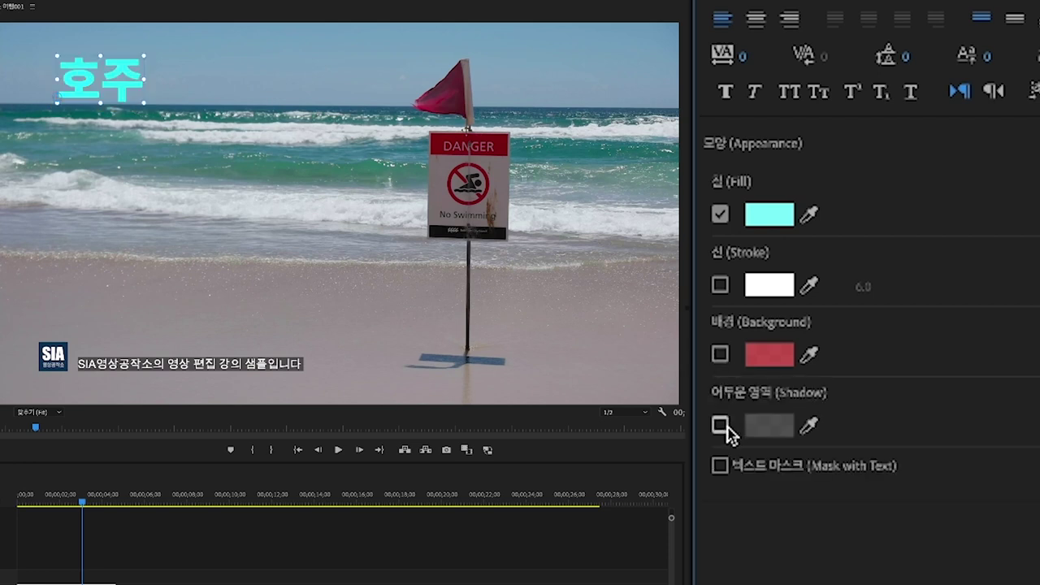
- Enable a shadow on the 호주 title with 73 % opacity, distance 11.8 and size 6.5
{"action": "scroll", "coordinate": [726, 428], "scroll_direction": "down", "scroll_amount": 2}
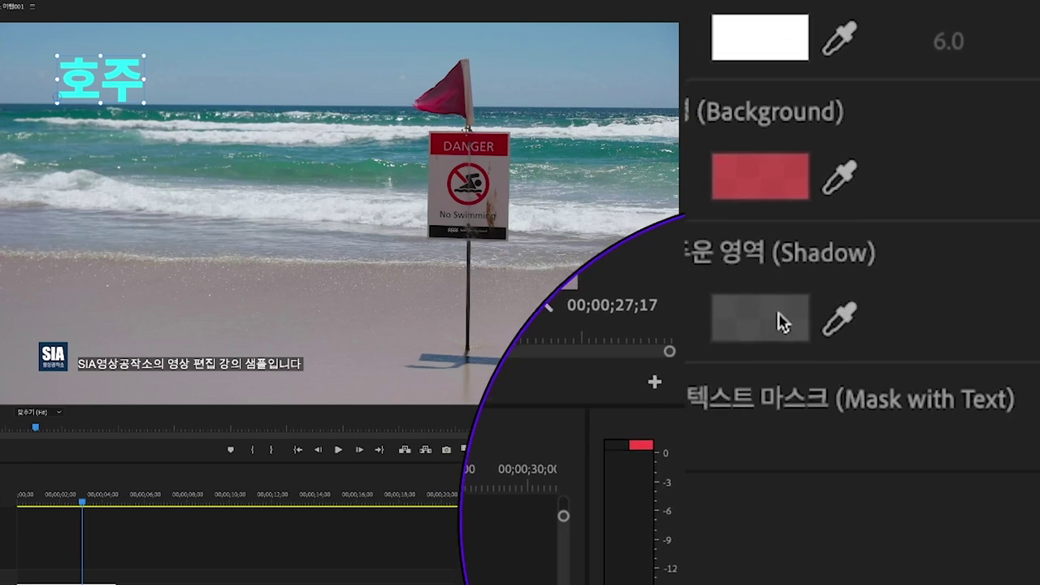
{"action": "left_click", "coordinate": [720, 318]}
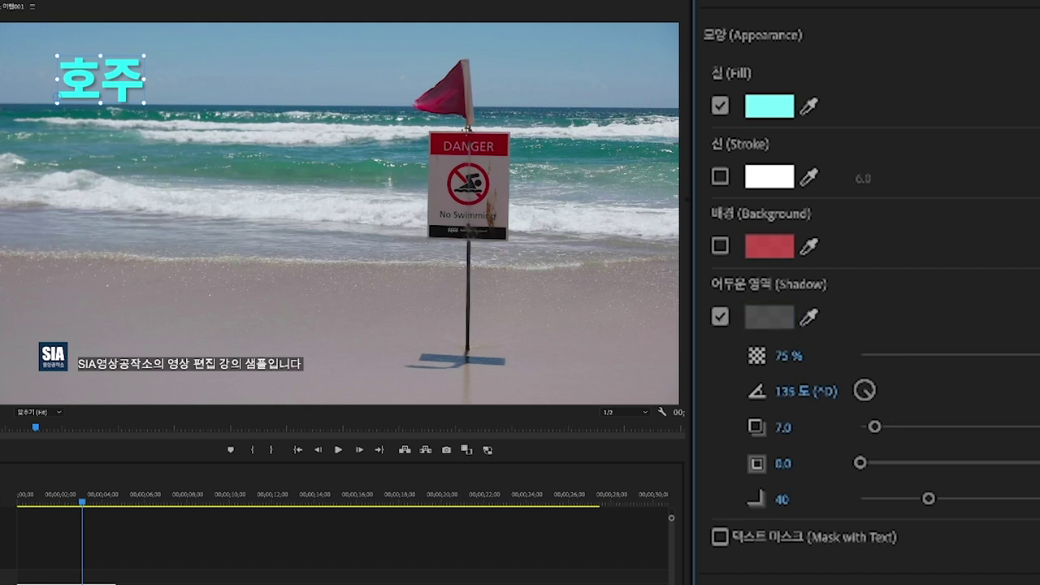
{"action": "mouse_move", "coordinate": [1022, 357]}
{"action": "left_mouse_down"}
{"action": "mouse_move", "coordinate": [973, 365]}
{"action": "mouse_move", "coordinate": [1018, 379]}
{"action": "mouse_move", "coordinate": [1006, 361]}
{"action": "left_mouse_up"}
{"action": "left_click_drag", "start_coordinate": [886, 436], "coordinate": [889, 471]}
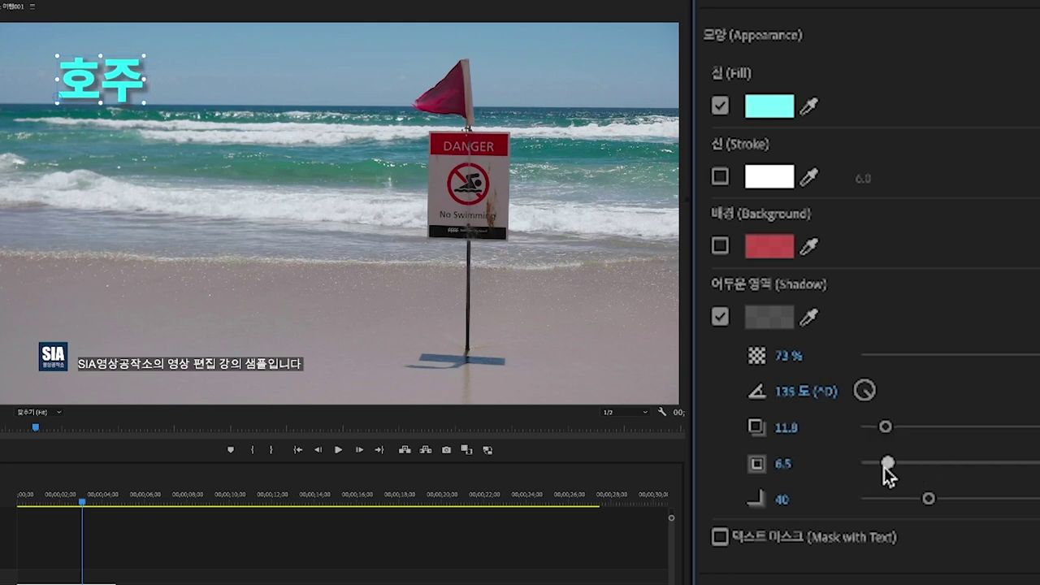
- Increase the blur of the 호주 title's shadow and switch to the Editing workspace
{"action": "mouse_move", "coordinate": [931, 499]}
{"action": "left_mouse_down"}
{"action": "mouse_move", "coordinate": [1025, 499]}
{"action": "mouse_move", "coordinate": [931, 501]}
{"action": "mouse_move", "coordinate": [947, 504]}
{"action": "left_mouse_up"}
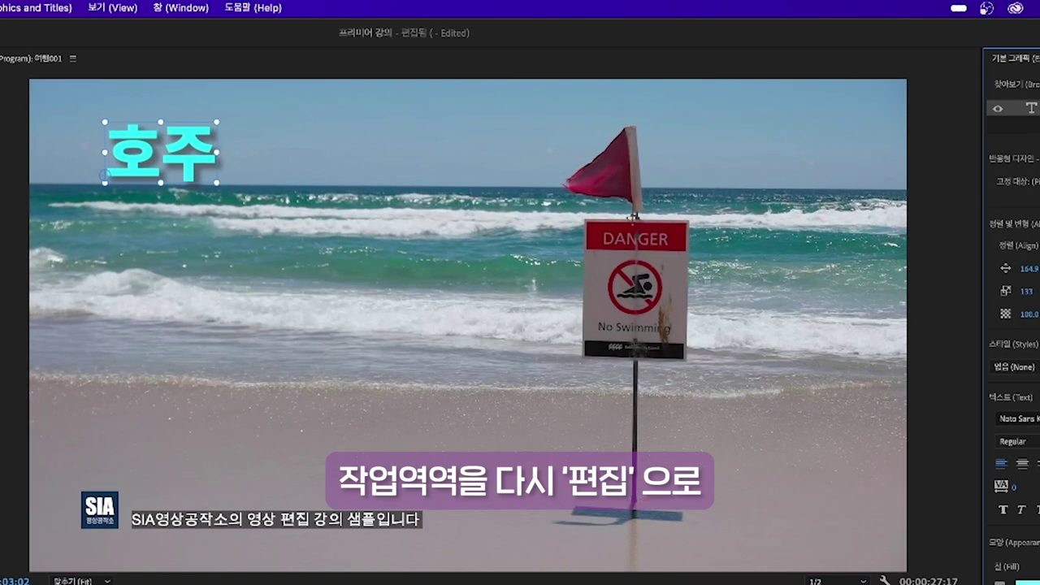
{"action": "left_click", "coordinate": [195, 8]}
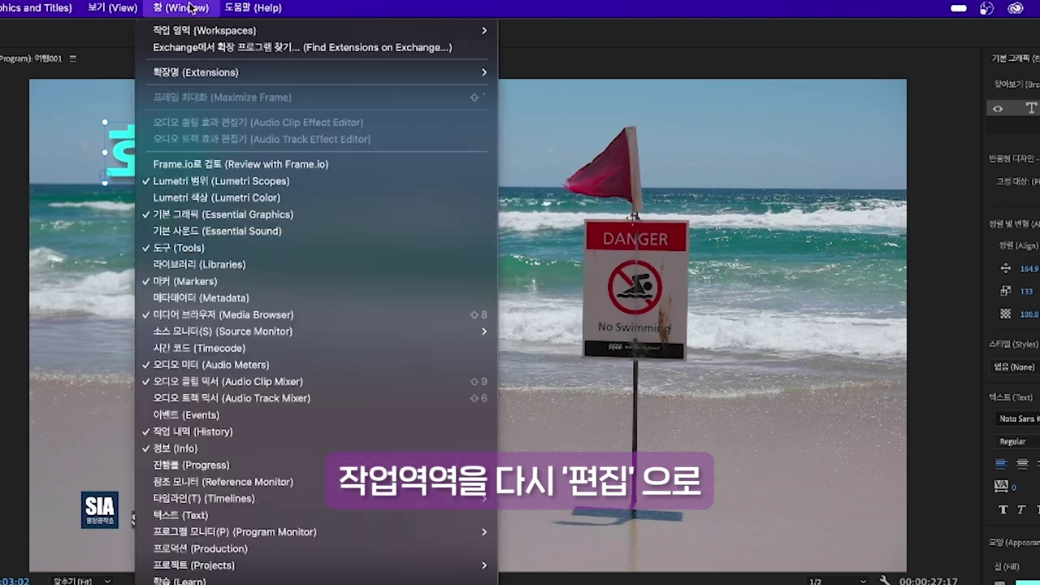
{"action": "mouse_move", "coordinate": [186, 32]}
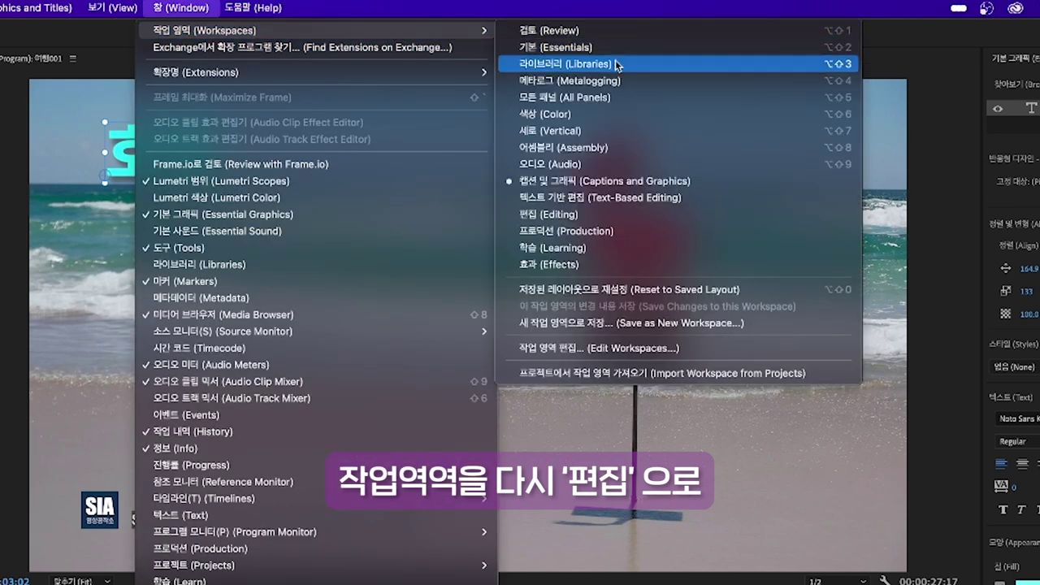
{"action": "left_click", "coordinate": [574, 216]}
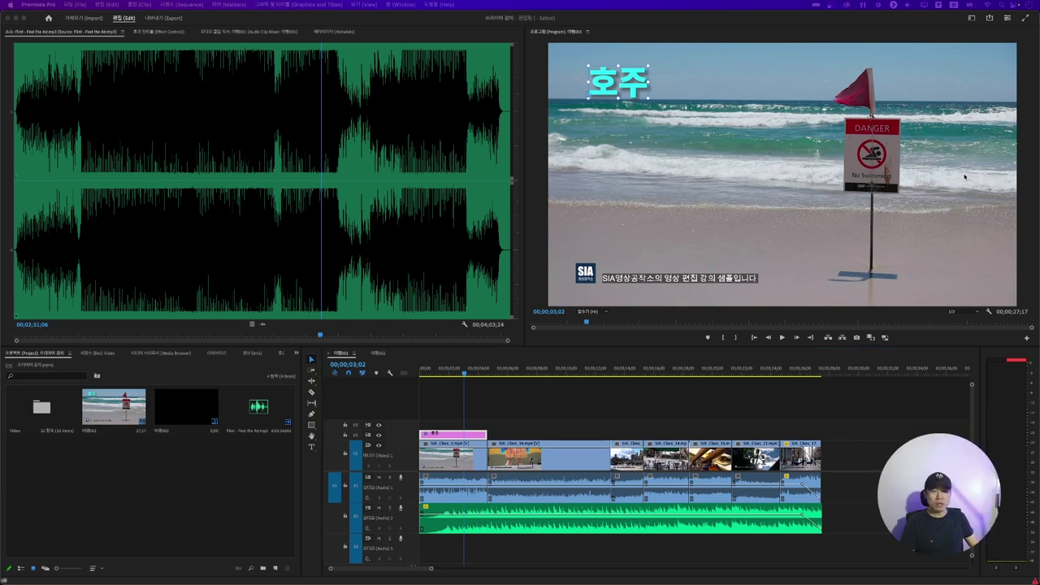
{"action": "left_click", "coordinate": [403, 4]}
{"action": "mouse_move", "coordinate": [431, 16]}
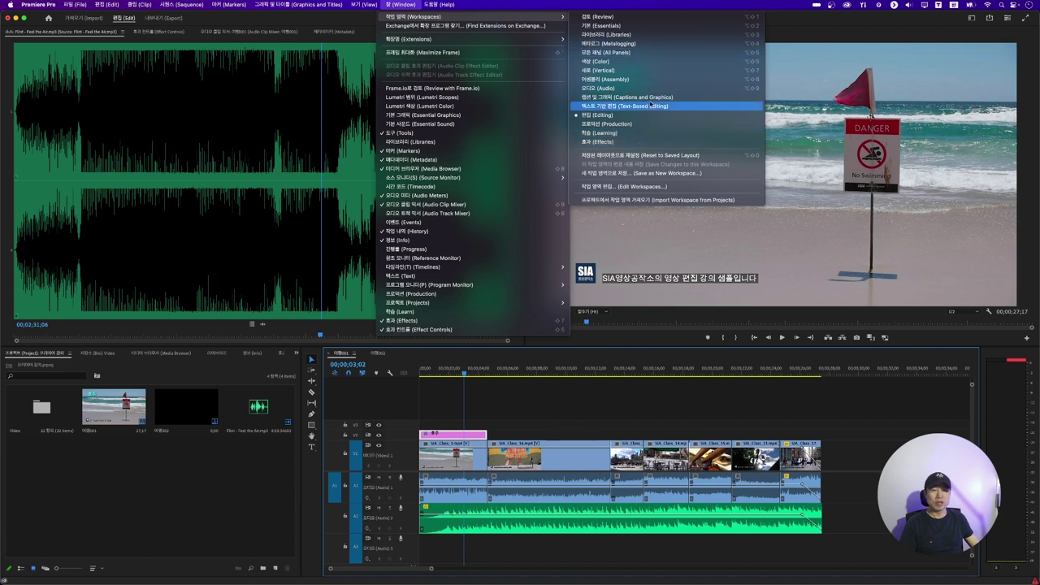
{"action": "left_click", "coordinate": [861, 28]}
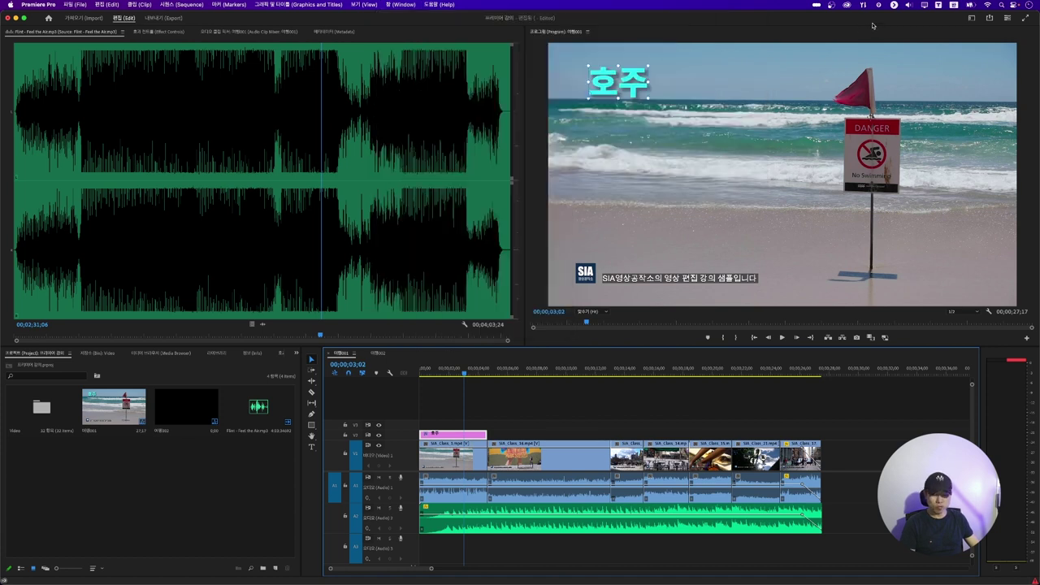
- Switch to the Captions and Graphics workspace and return to the Editing workspace
{"action": "left_click", "coordinate": [971, 18]}
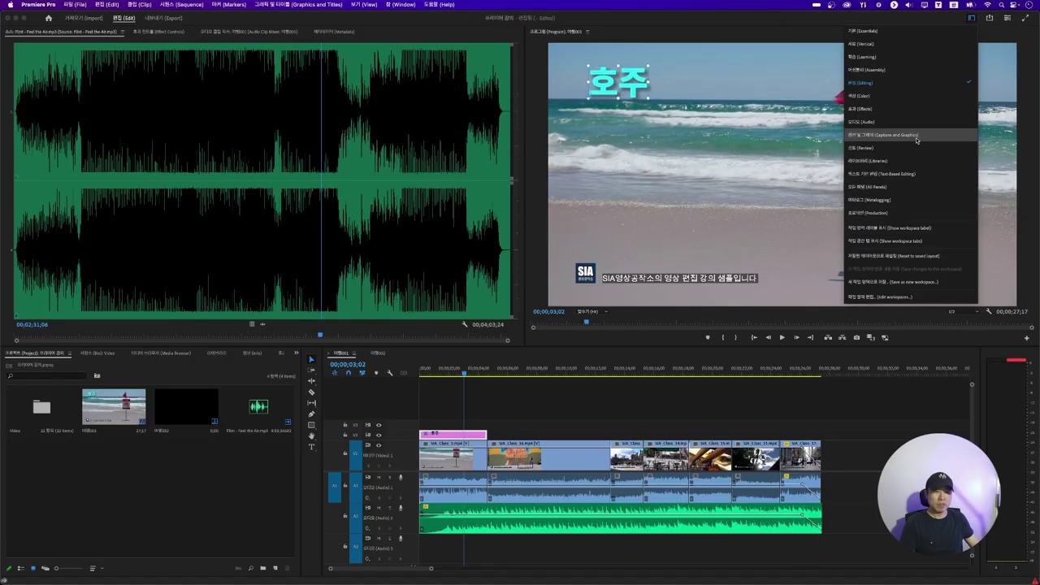
{"action": "left_click", "coordinate": [916, 135]}
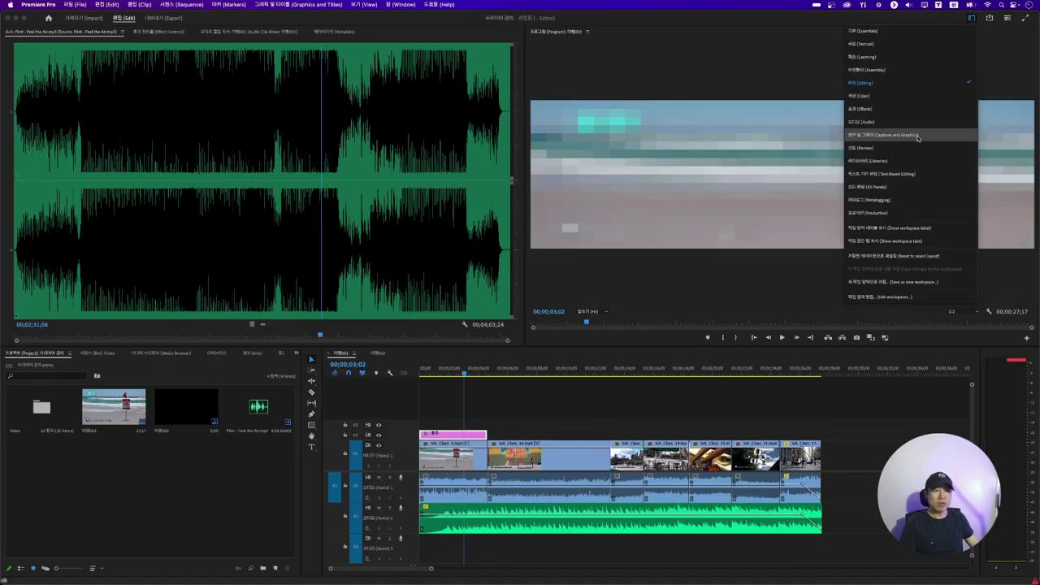
{"action": "left_click", "coordinate": [971, 17]}
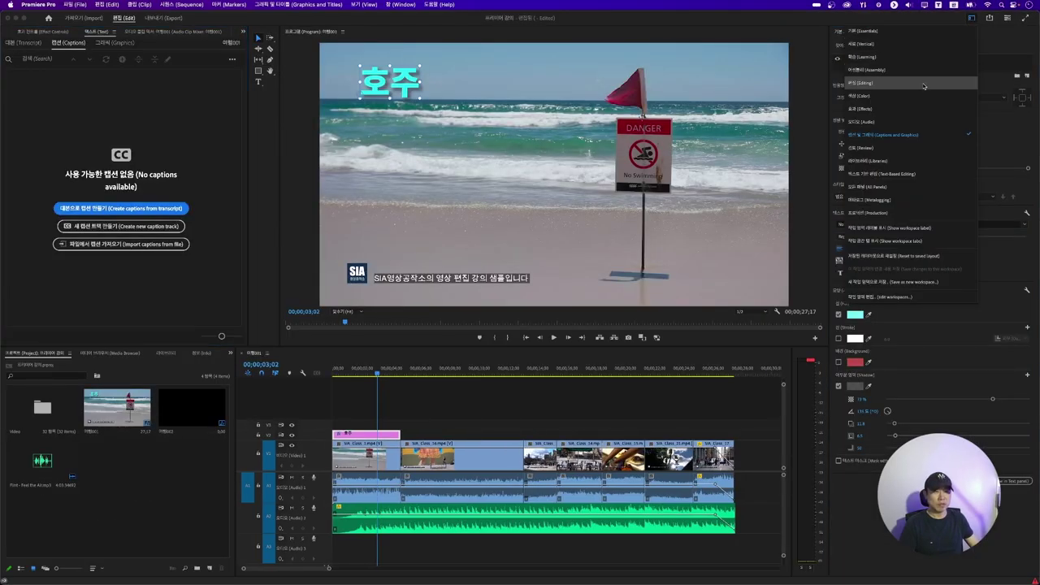
{"action": "left_click", "coordinate": [923, 83]}
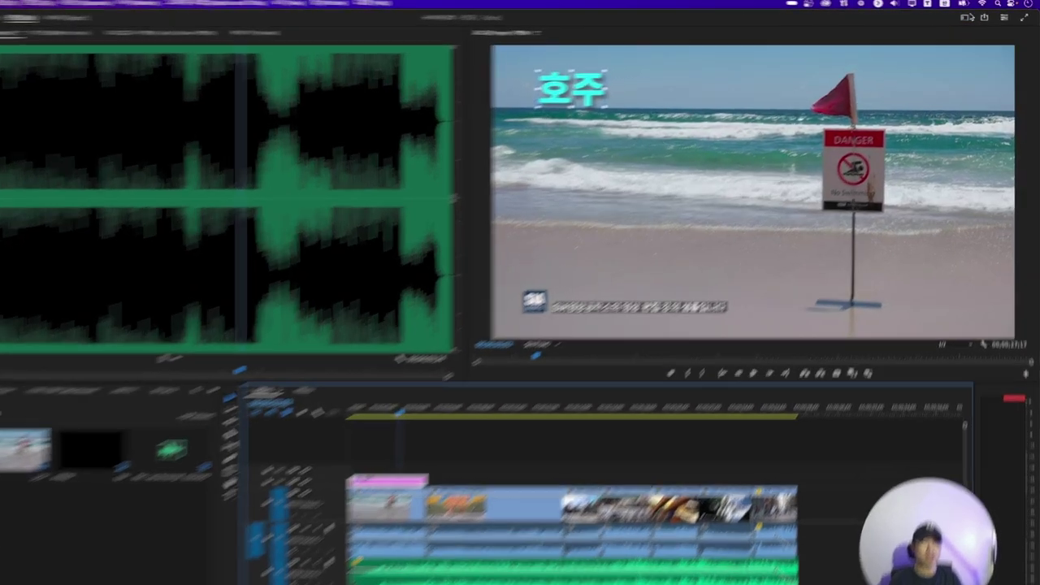
- Reorder the workspace list so that Editing, Captions and Graphics, Color, Effects and Audio come first in that order
{"action": "left_click", "coordinate": [970, 17]}
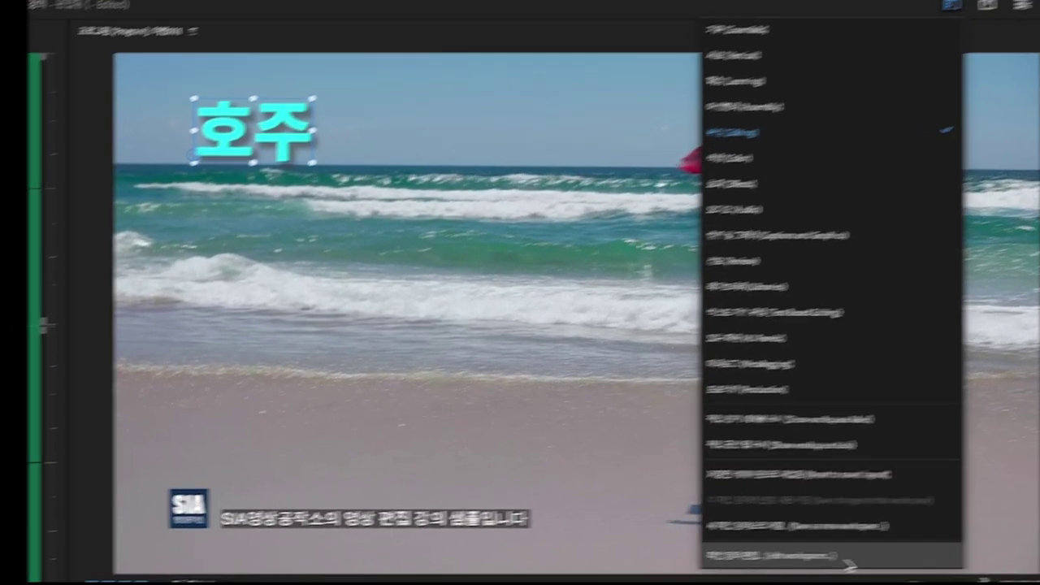
{"action": "left_click", "coordinate": [813, 558]}
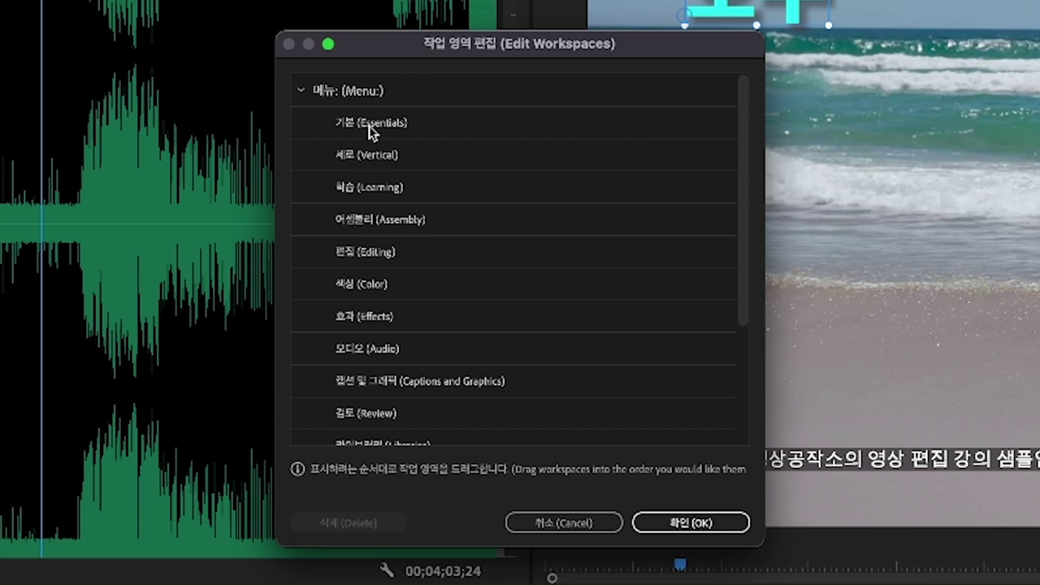
{"action": "left_click_drag", "start_coordinate": [365, 270], "coordinate": [383, 110]}
{"action": "left_click_drag", "start_coordinate": [406, 379], "coordinate": [398, 151]}
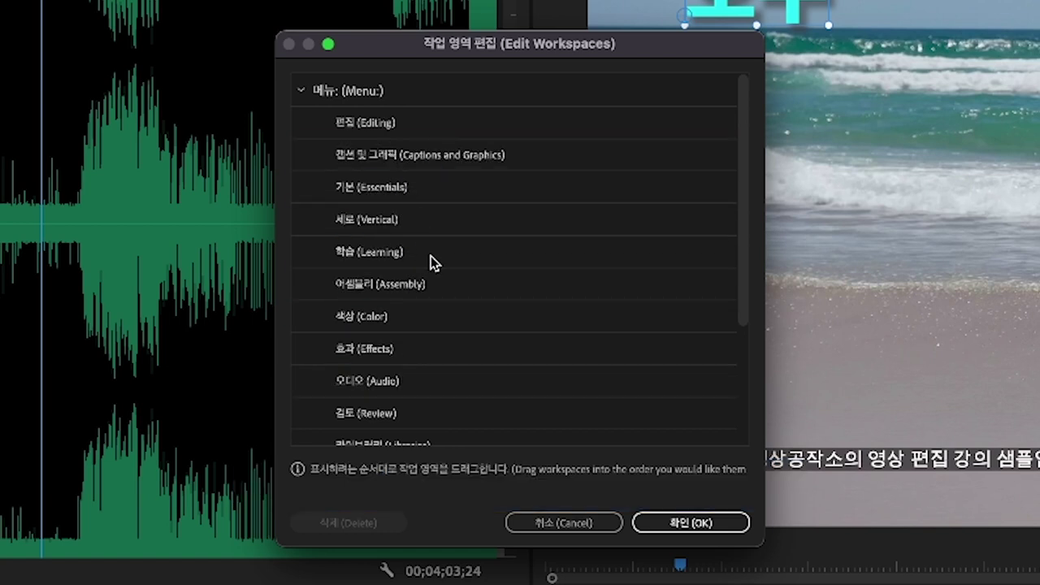
{"action": "left_click_drag", "start_coordinate": [390, 325], "coordinate": [398, 173]}
{"action": "left_click_drag", "start_coordinate": [408, 367], "coordinate": [412, 204]}
{"action": "left_click_drag", "start_coordinate": [402, 383], "coordinate": [430, 235]}
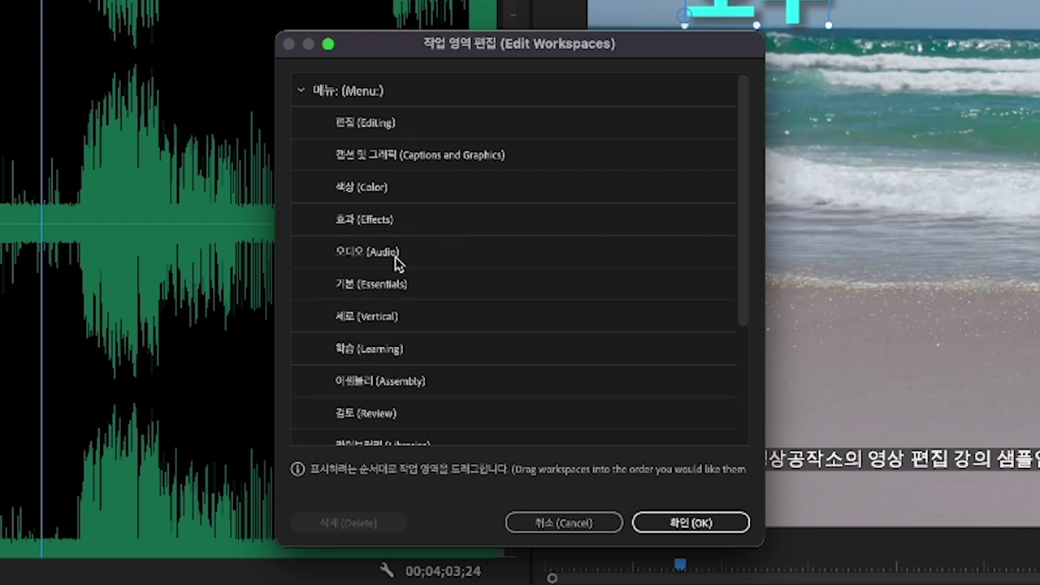
{"action": "left_click", "coordinate": [703, 524]}
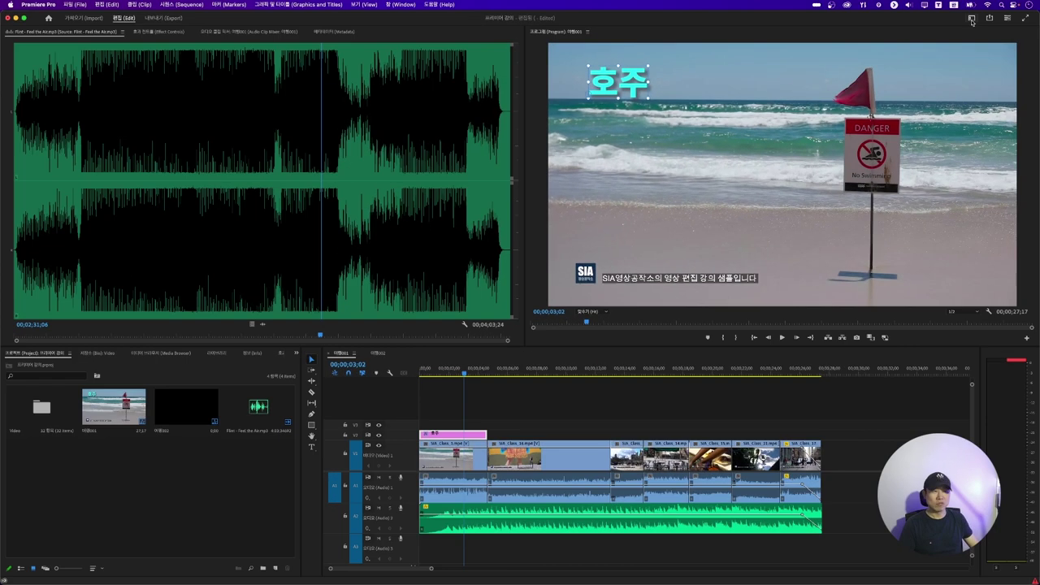
- Show the workspace label and try it by switching to Captions and Graphics and back to Editing
{"action": "left_click", "coordinate": [972, 17]}
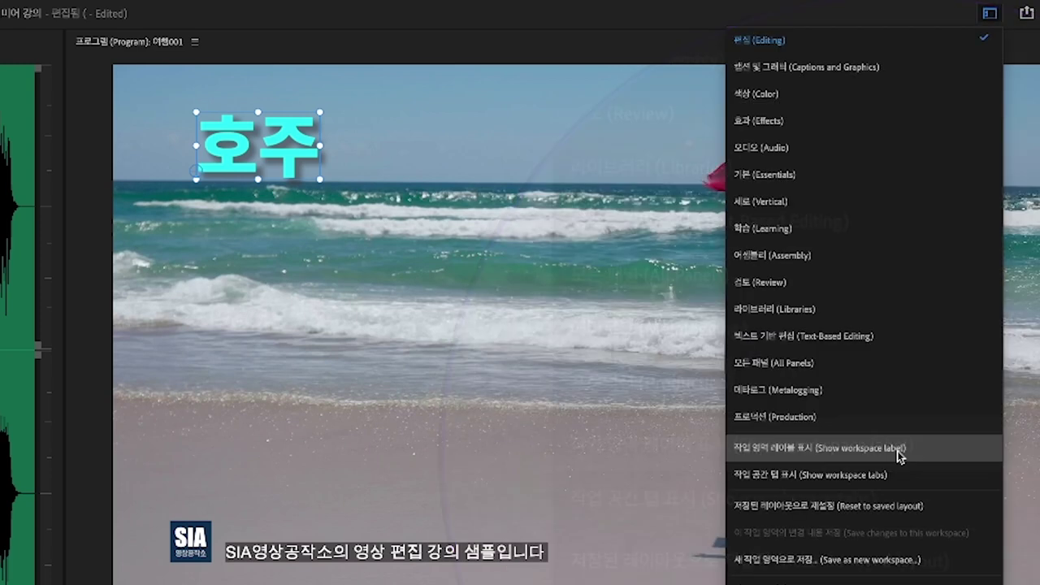
{"action": "left_click", "coordinate": [899, 454]}
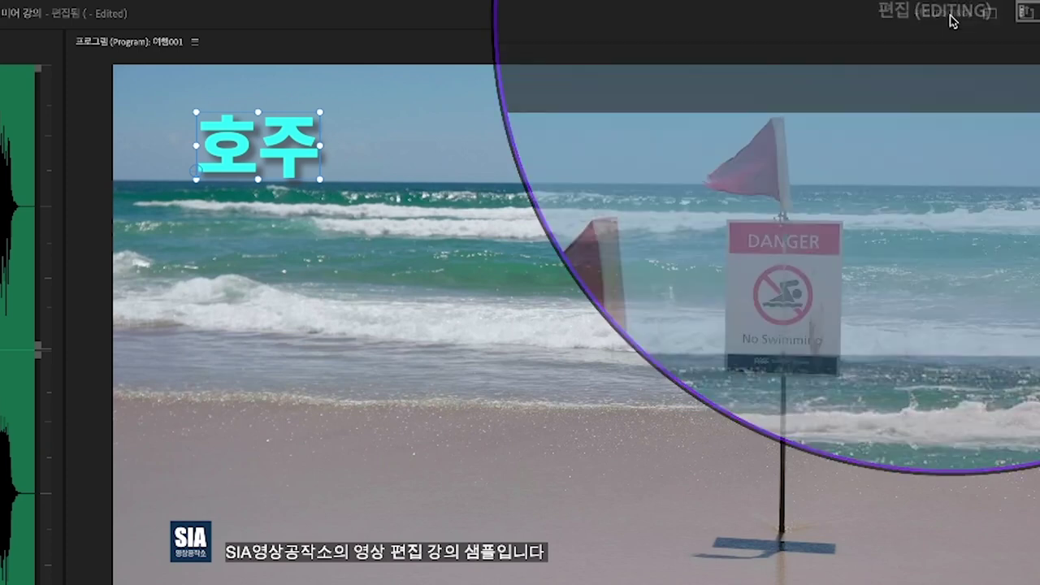
{"action": "left_click", "coordinate": [989, 15]}
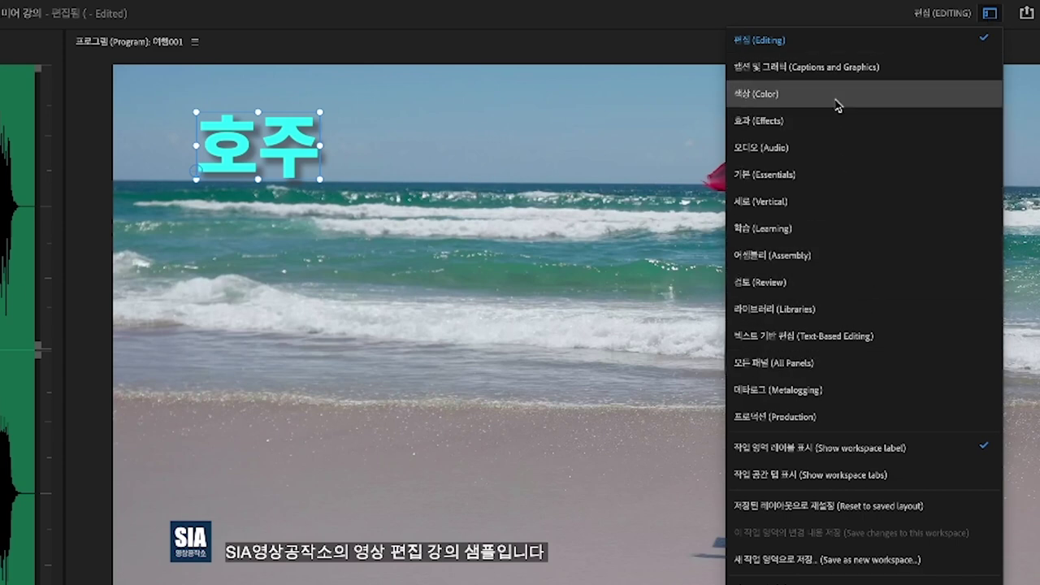
{"action": "left_click", "coordinate": [853, 66]}
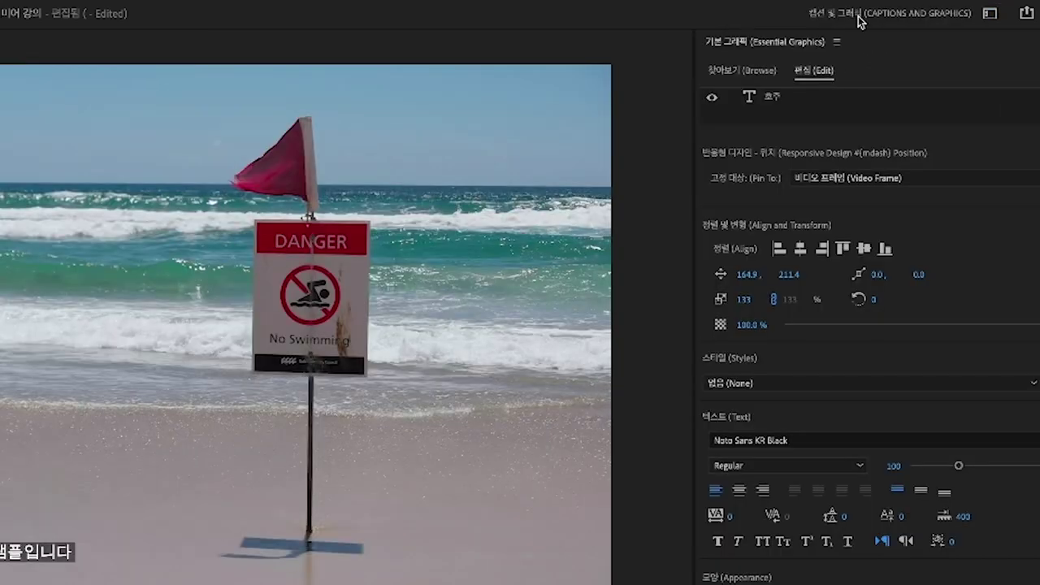
{"action": "left_click", "coordinate": [989, 13]}
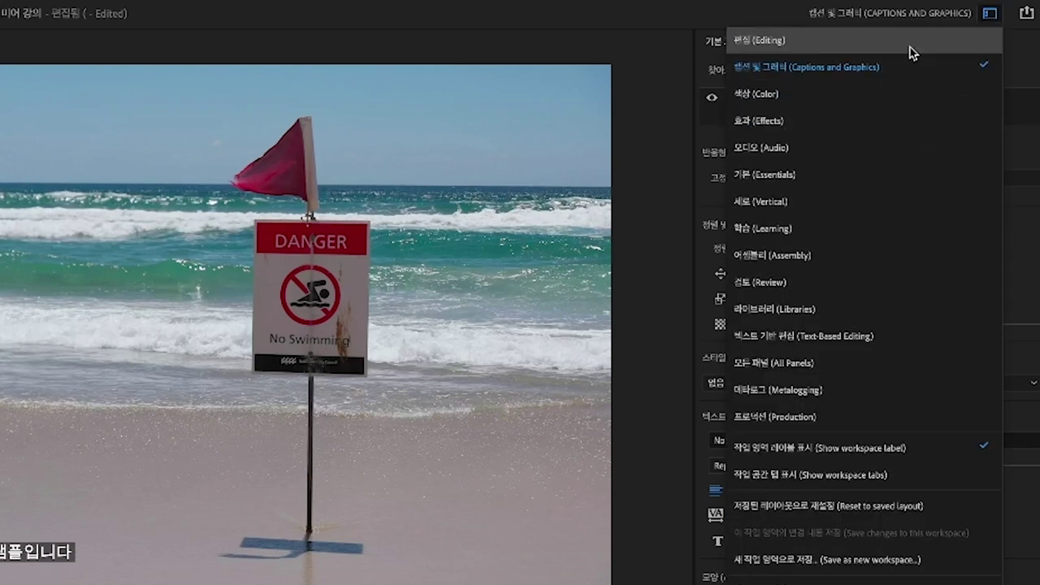
{"action": "left_click", "coordinate": [967, 44]}
- Show the workspaces as tabs in the header bar
{"action": "left_click", "coordinate": [990, 13]}
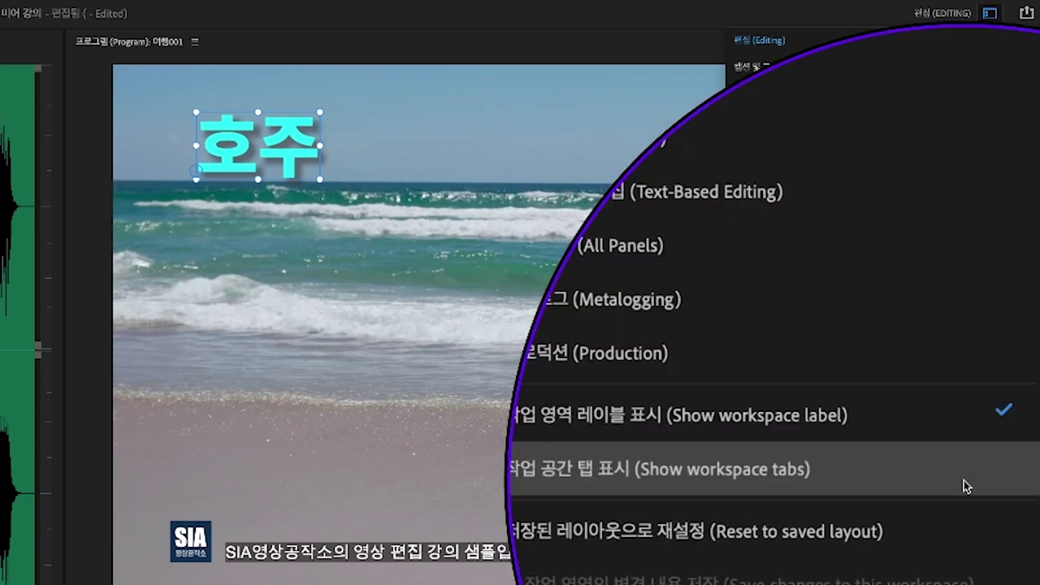
{"action": "left_click", "coordinate": [799, 485]}
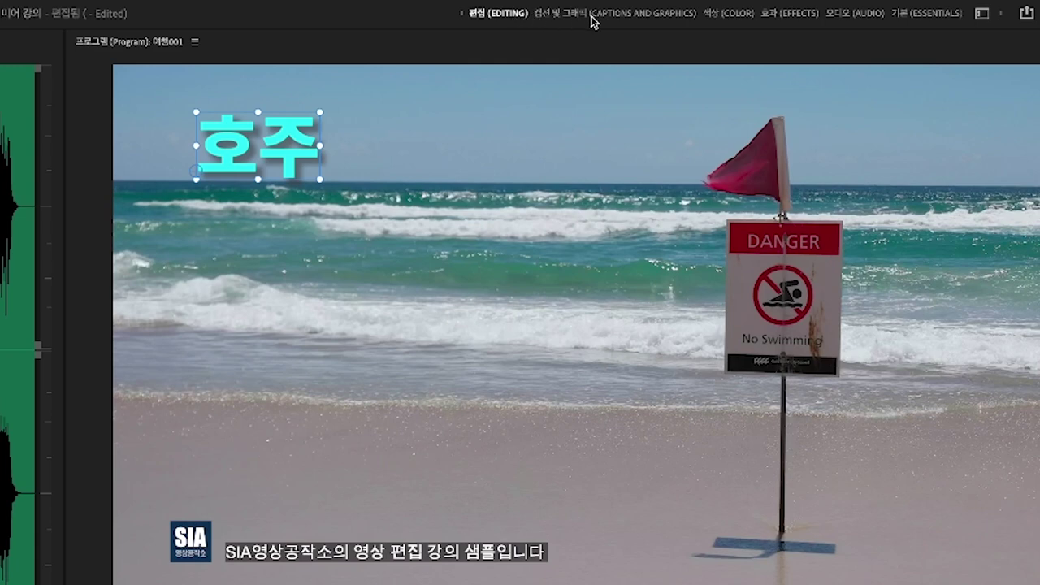
{"action": "left_click", "coordinate": [981, 13]}
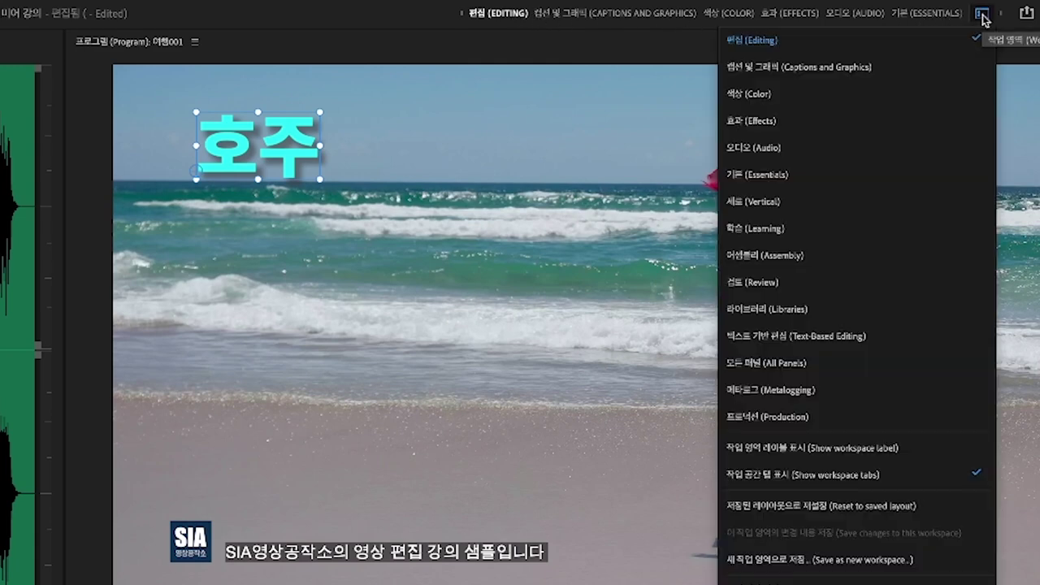
{"action": "left_click", "coordinate": [642, 38]}
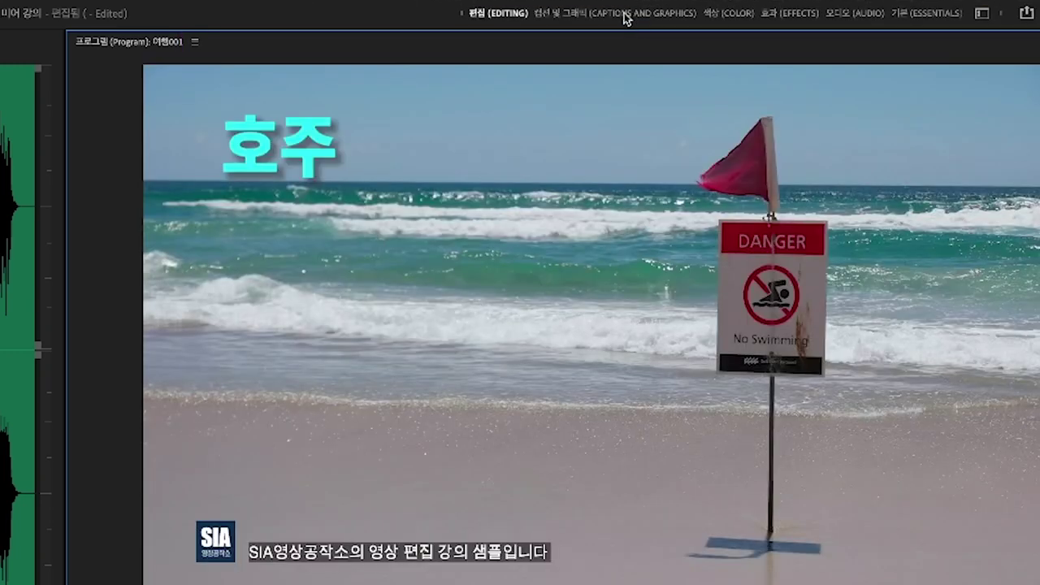
- Try the Captions and Graphics and Color workspaces and return to Editing
{"action": "left_click", "coordinate": [626, 16]}
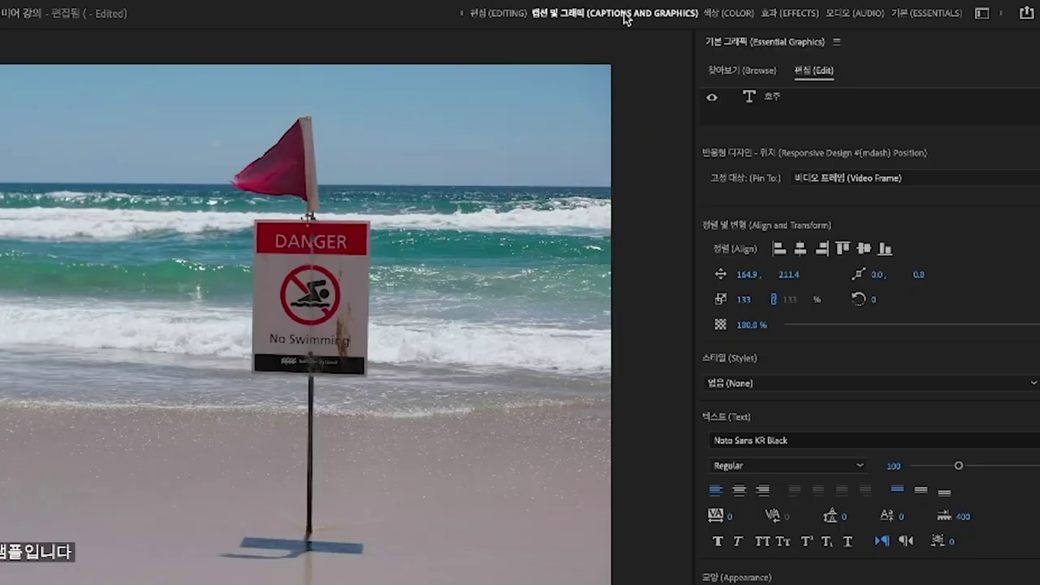
{"action": "left_click", "coordinate": [490, 14]}
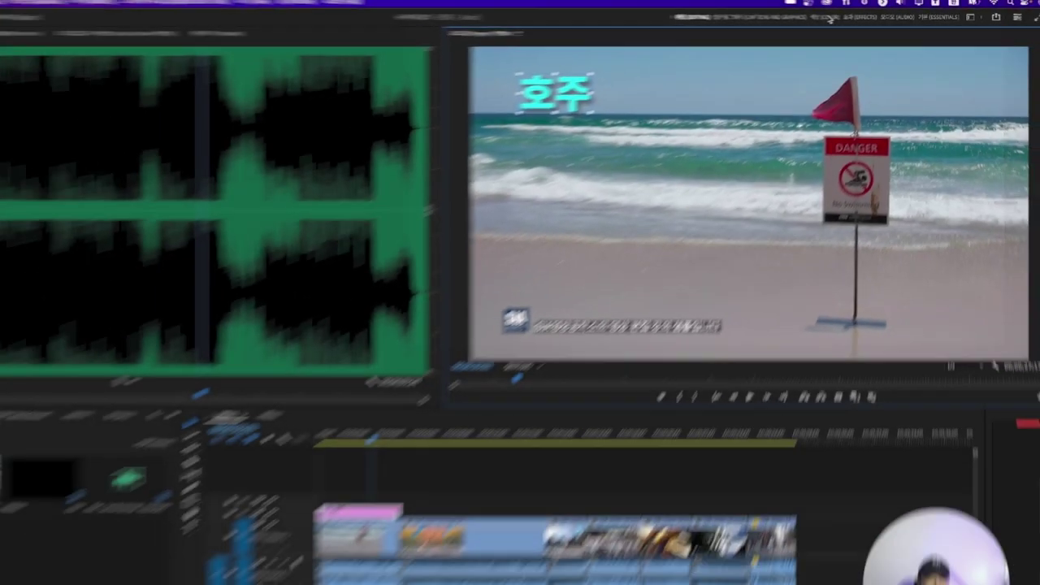
{"action": "left_click", "coordinate": [828, 18]}
{"action": "left_click", "coordinate": [731, 18]}
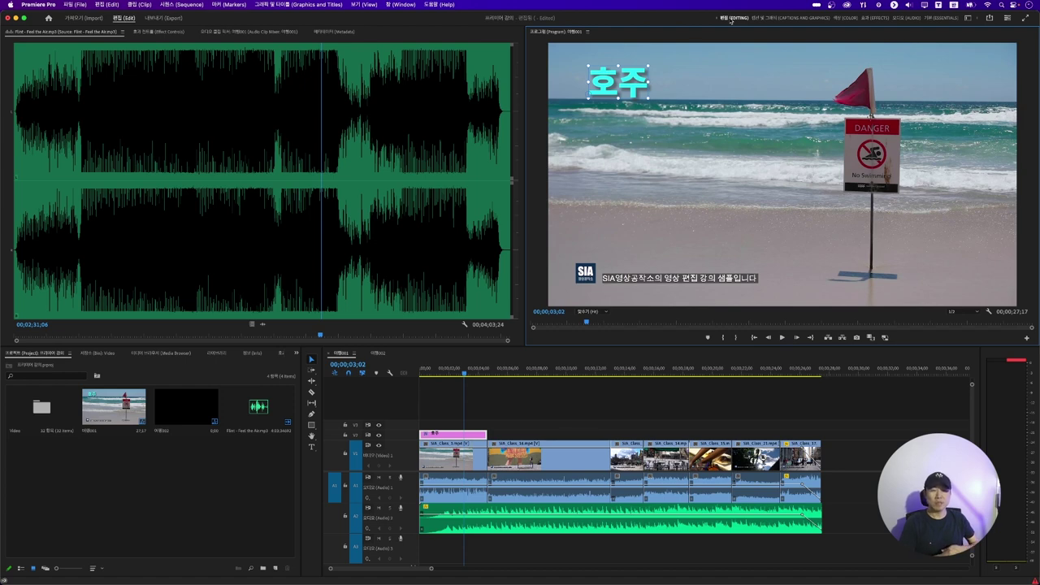
- Add a 캐나다 text title in the upper-left area of the mural clip's frame at 00;00;05;06
{"action": "left_click", "coordinate": [461, 371]}
{"action": "left_click", "coordinate": [451, 371]}
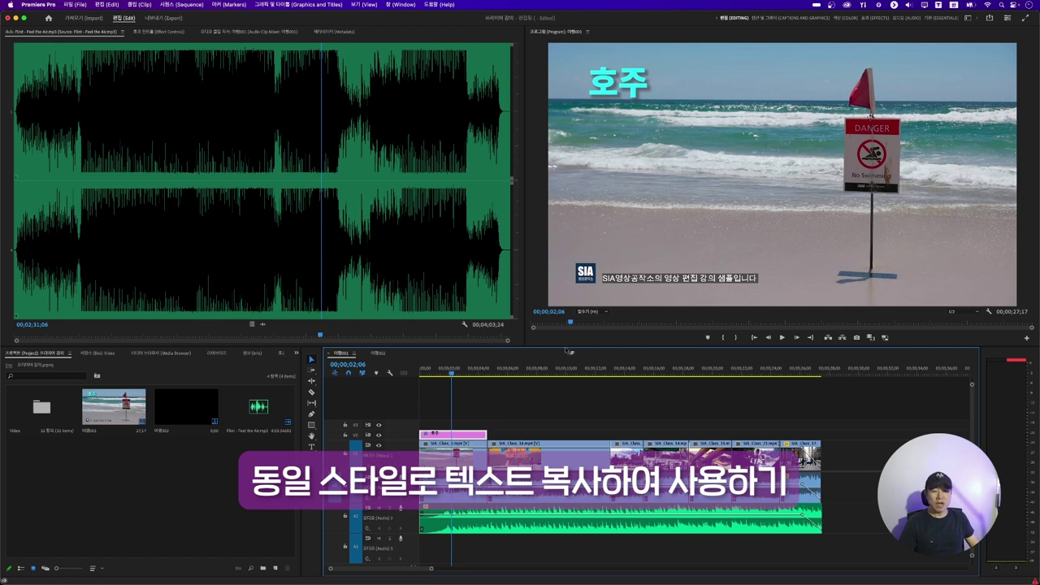
{"action": "left_click", "coordinate": [519, 374]}
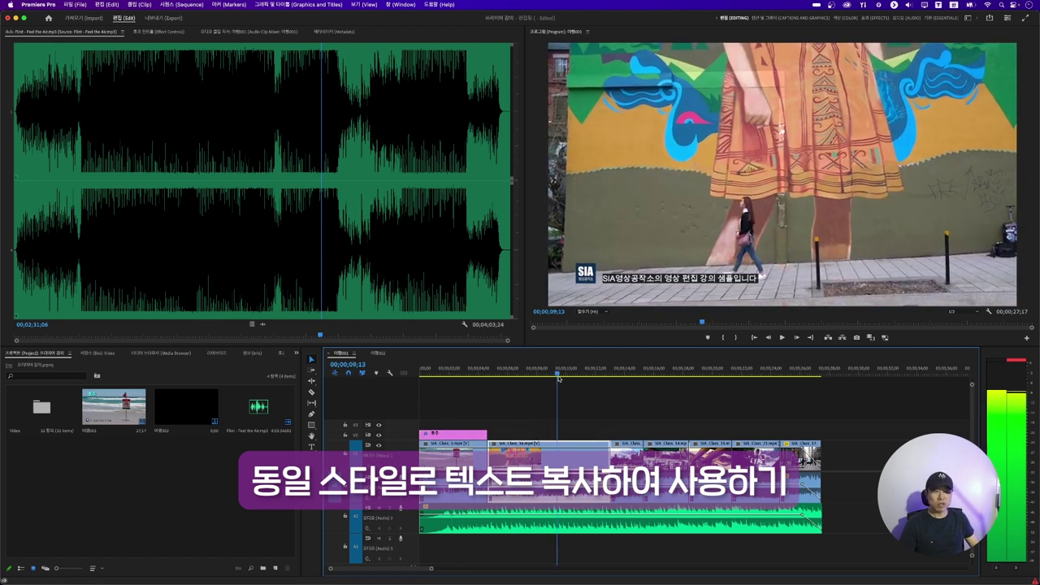
{"action": "mouse_move", "coordinate": [508, 377]}
{"action": "left_mouse_down"}
{"action": "mouse_move", "coordinate": [471, 378]}
{"action": "mouse_move", "coordinate": [494, 378]}
{"action": "left_mouse_up"}
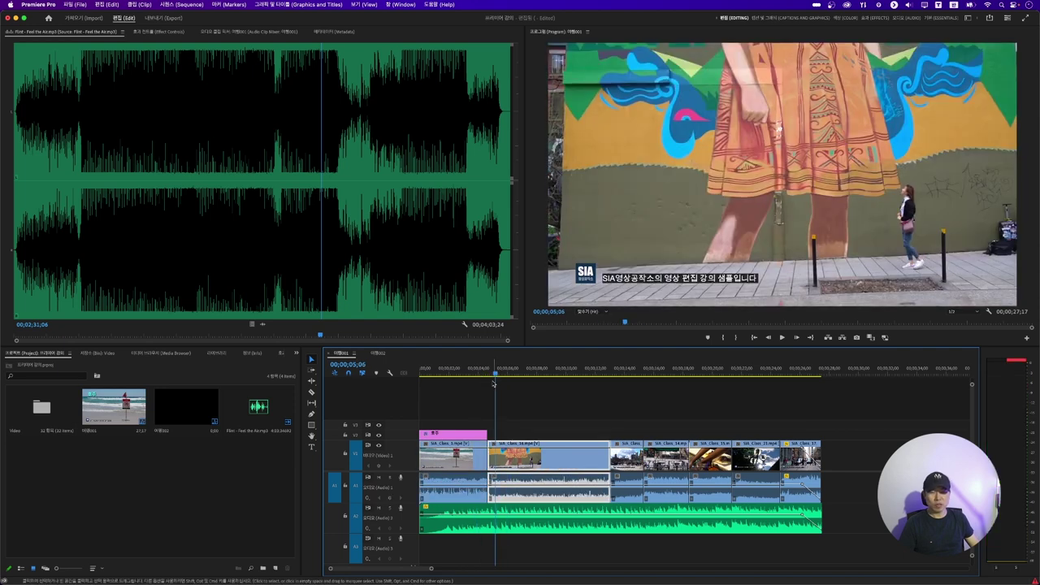
{"action": "left_click", "coordinate": [312, 447]}
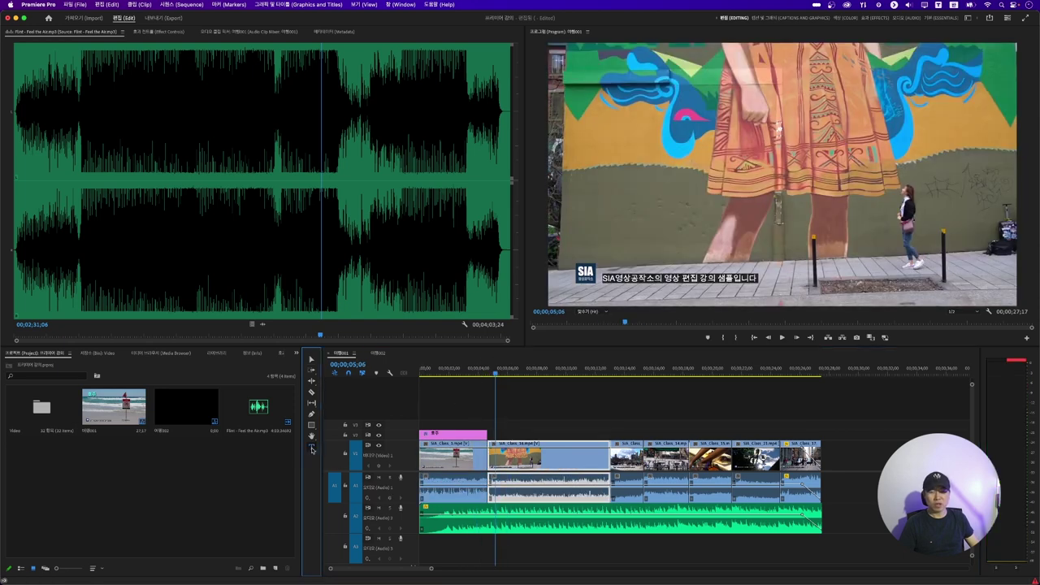
{"action": "left_click", "coordinate": [591, 80]}
{"action": "type", "text": "캐"}
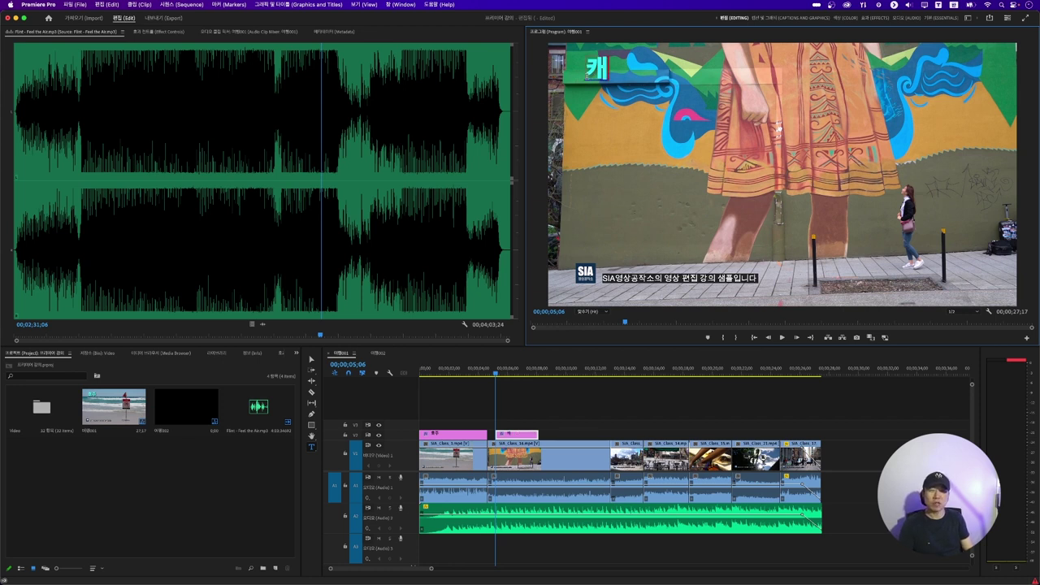
{"action": "type", "text": "나다"}
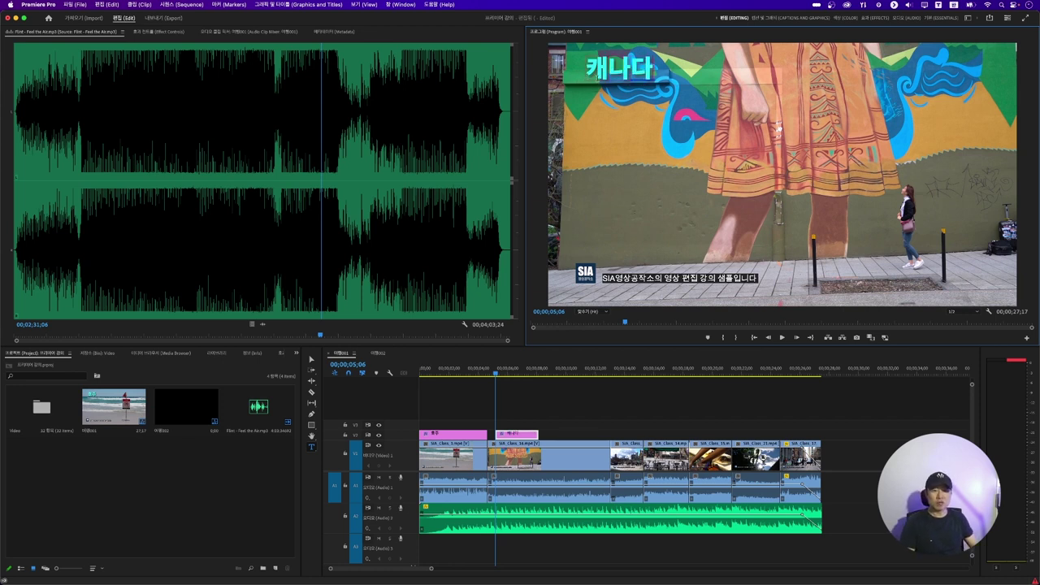
- Move the 캐나다 title clip to start directly after the 호주 title clip and place the playhead at 00;00;04;24
{"action": "left_click_drag", "start_coordinate": [517, 434], "coordinate": [508, 435]}
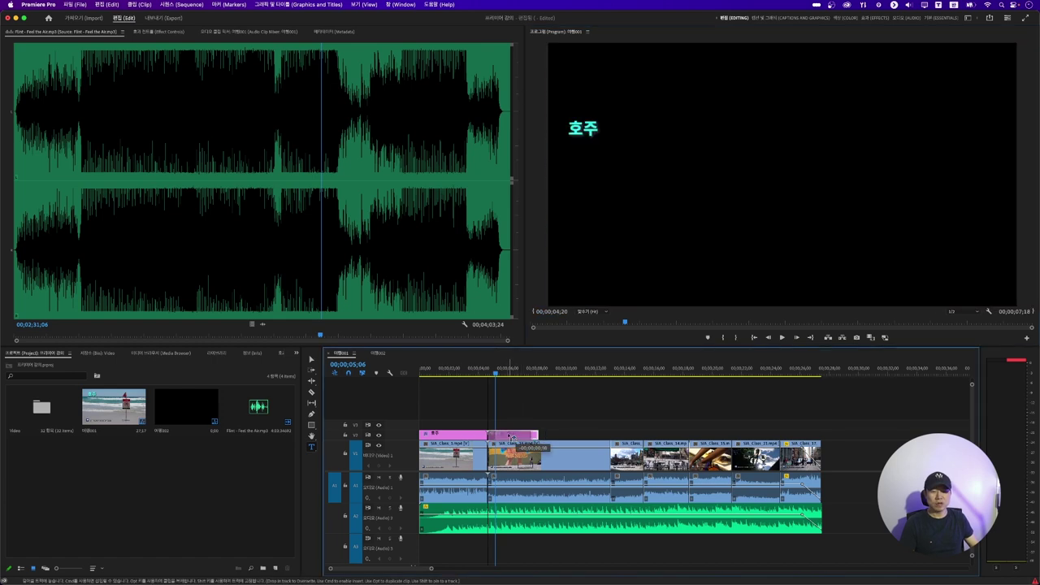
{"action": "mouse_move", "coordinate": [483, 392]}
{"action": "left_mouse_down"}
{"action": "mouse_move", "coordinate": [472, 376]}
{"action": "mouse_move", "coordinate": [494, 375]}
{"action": "mouse_move", "coordinate": [466, 375]}
{"action": "mouse_move", "coordinate": [490, 376]}
{"action": "left_mouse_up"}
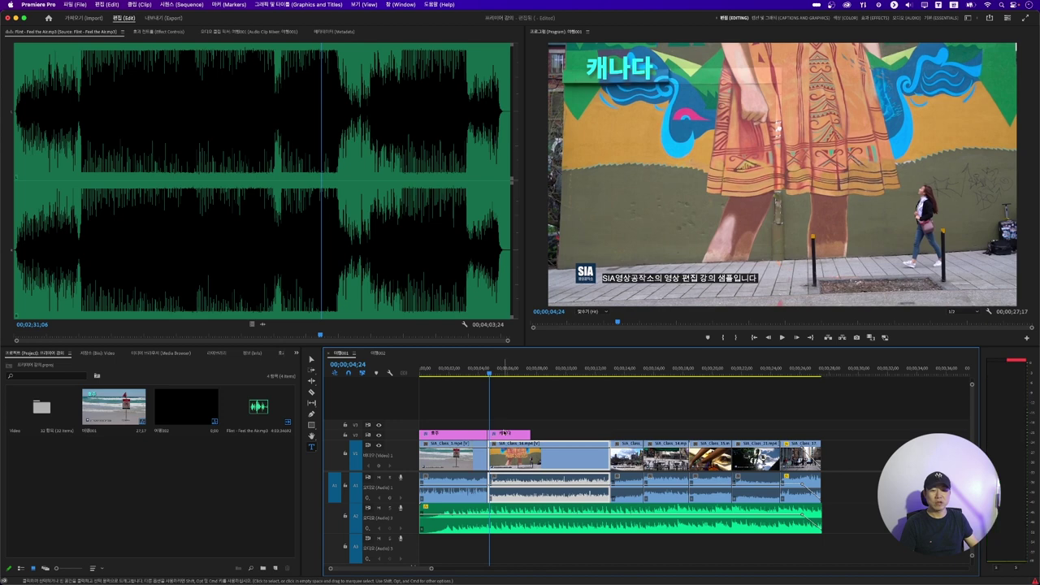
- Delete the 캐나다 title clip from V2 and move the playhead back to 00;00;03;06
{"action": "key", "text": "Delete"}
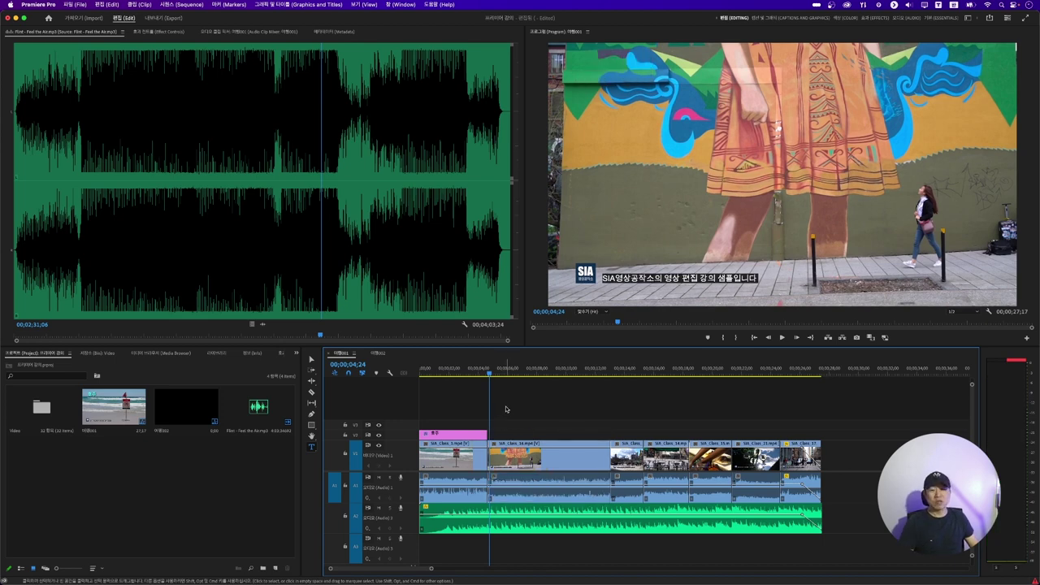
{"action": "left_click_drag", "start_coordinate": [476, 382], "coordinate": [466, 381]}
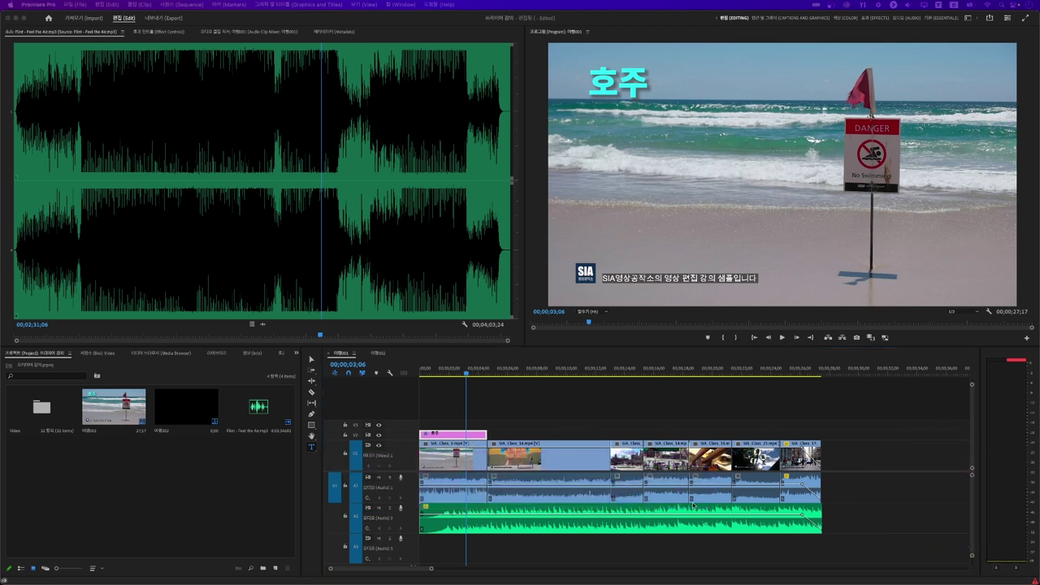
- Try pasting a copy of the 호주 title clip at the start of the mural clip, and delete the pasted copy
{"action": "left_click", "coordinate": [469, 422]}
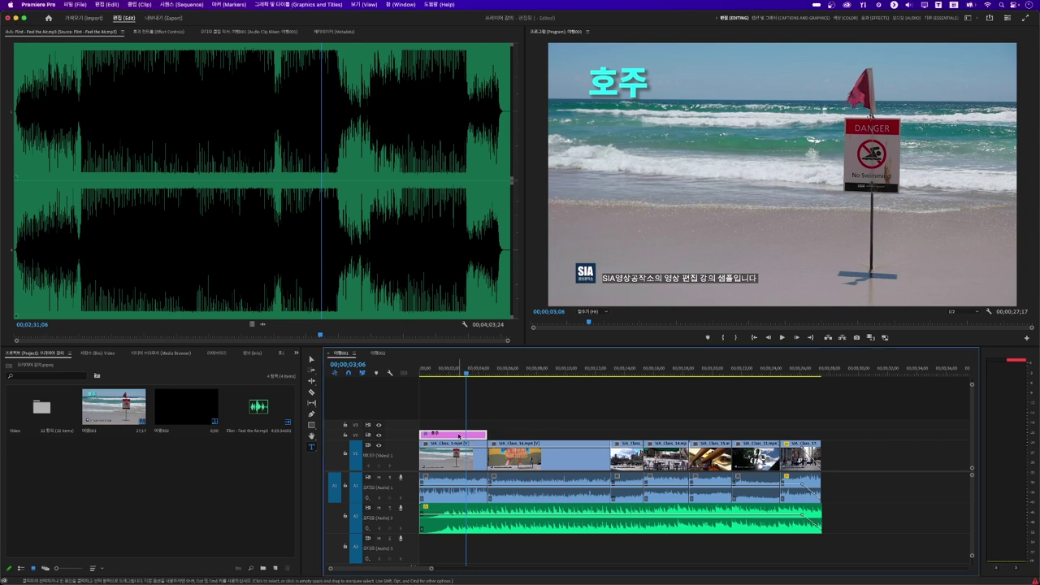
{"action": "key", "text": "space"}
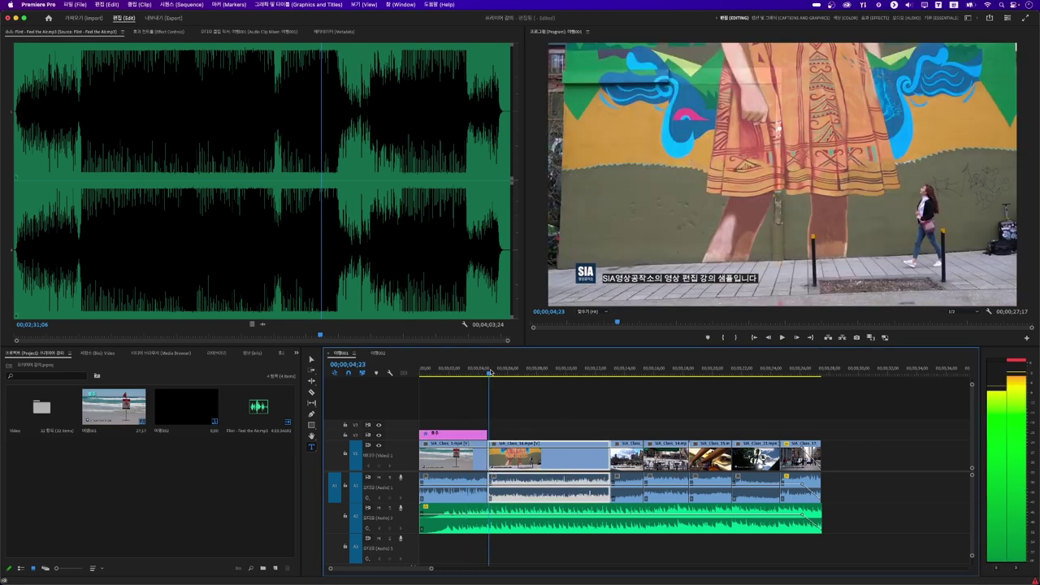
{"action": "key", "text": "super+v"}
{"action": "left_click", "coordinate": [521, 435]}
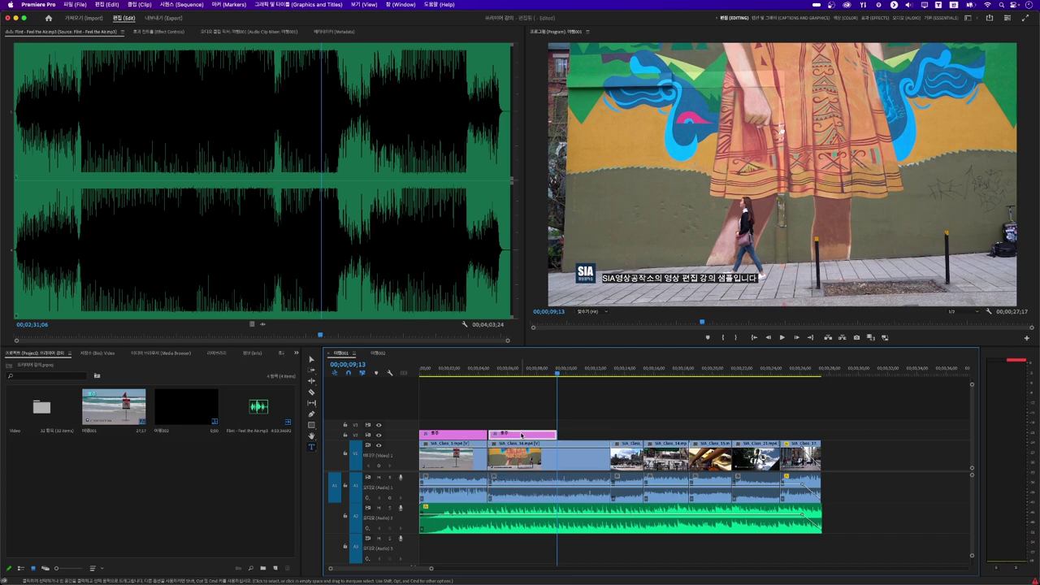
{"action": "key", "text": "Delete"}
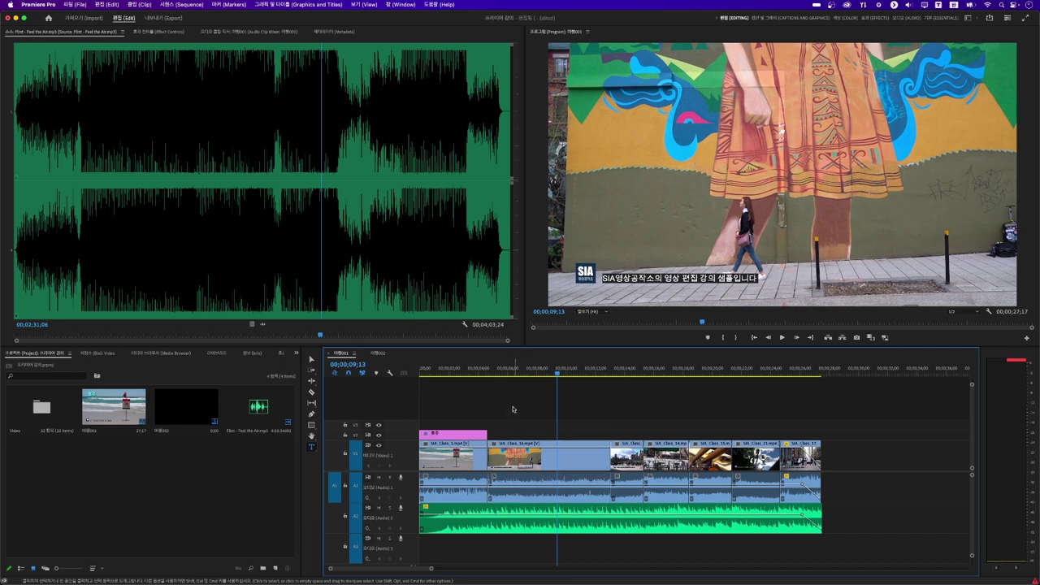
- Try duplicating the 호주 title clip directly on V2 so the copy starts with the mural clip, and delete that duplicate
{"action": "left_click", "coordinate": [472, 370]}
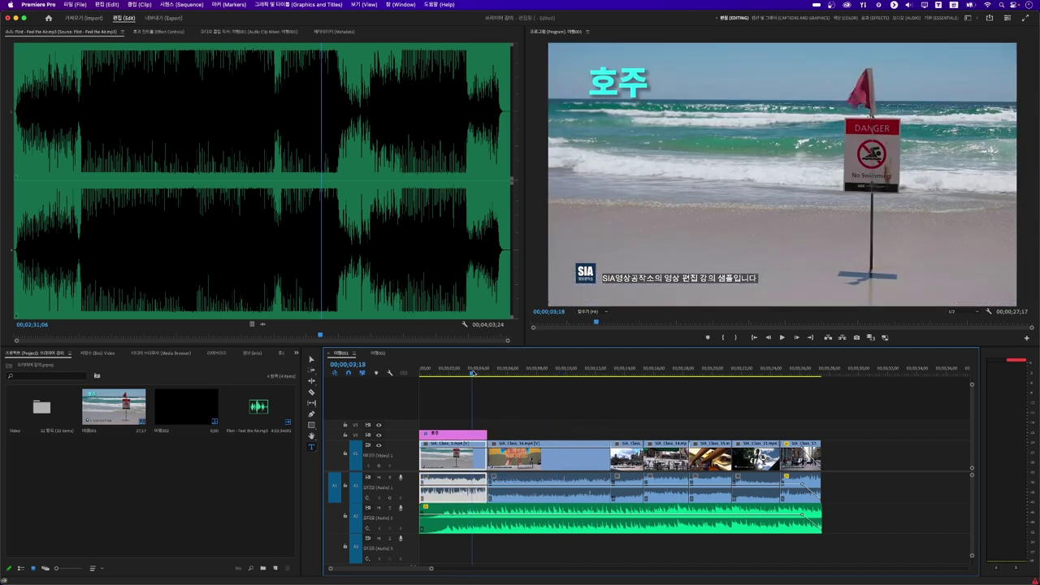
{"action": "left_click", "coordinate": [467, 436]}
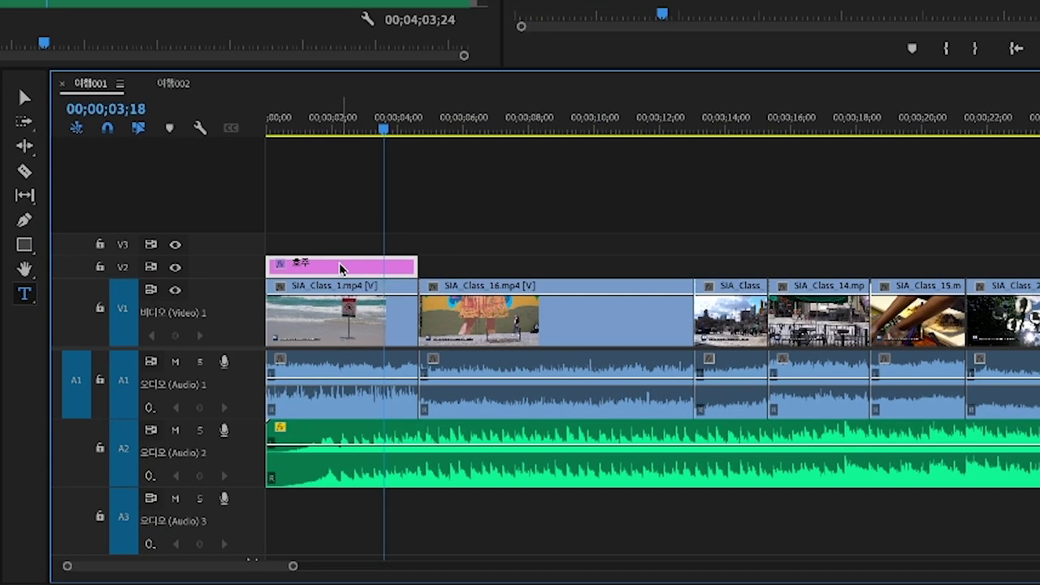
{"action": "left_click_drag", "start_coordinate": [341, 268], "coordinate": [497, 267]}
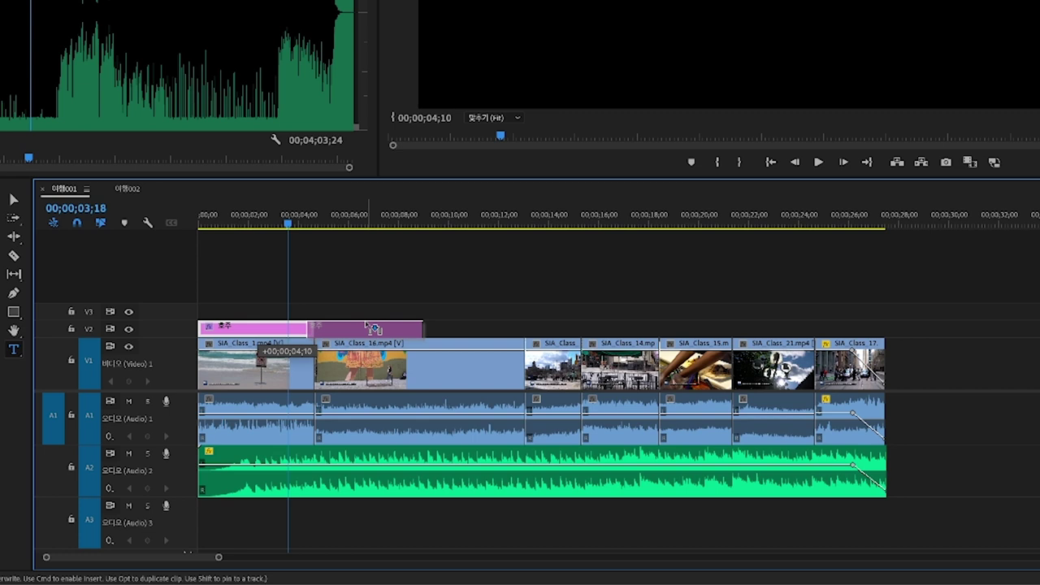
{"action": "left_click_drag", "start_coordinate": [372, 328], "coordinate": [381, 331]}
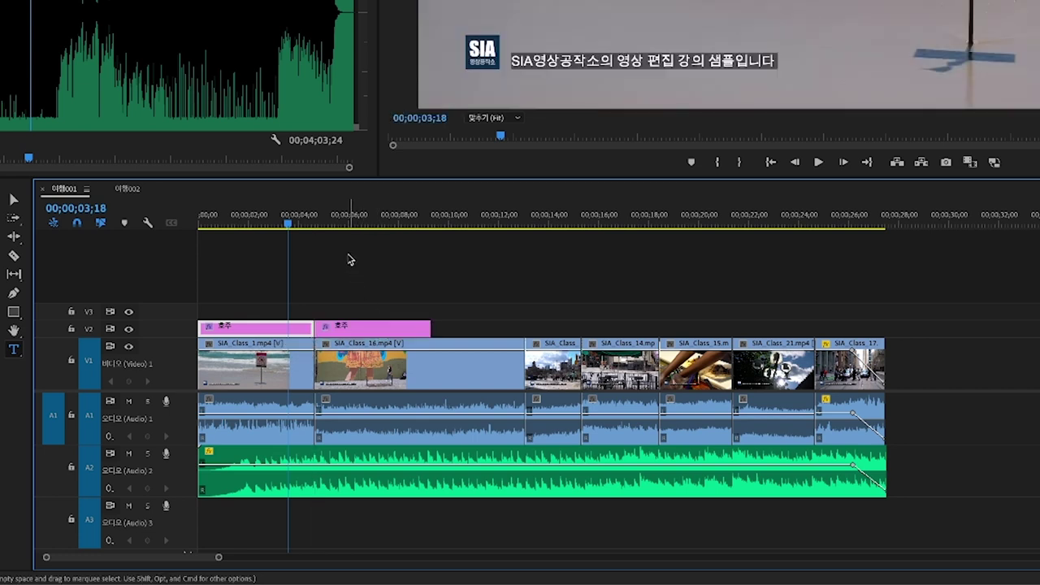
{"action": "left_click", "coordinate": [307, 225]}
{"action": "left_click_drag", "start_coordinate": [315, 227], "coordinate": [345, 228]}
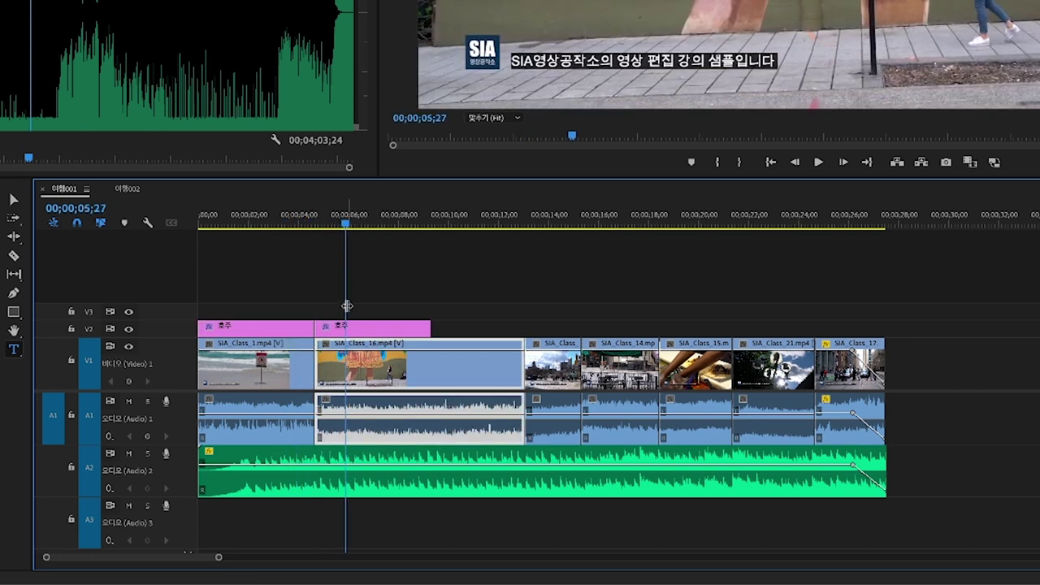
{"action": "left_click", "coordinate": [357, 329]}
{"action": "key", "text": "Delete"}
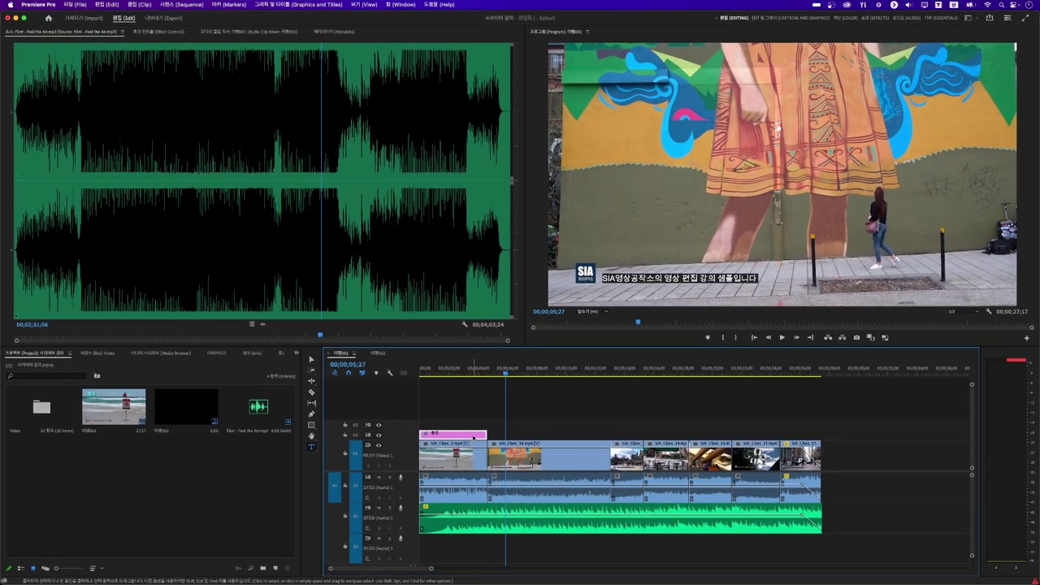
- Duplicate the 호주 title clip on V2 to directly after the original and change the duplicate's text to 캐나다
{"action": "left_click_drag", "start_coordinate": [466, 438], "coordinate": [534, 439]}
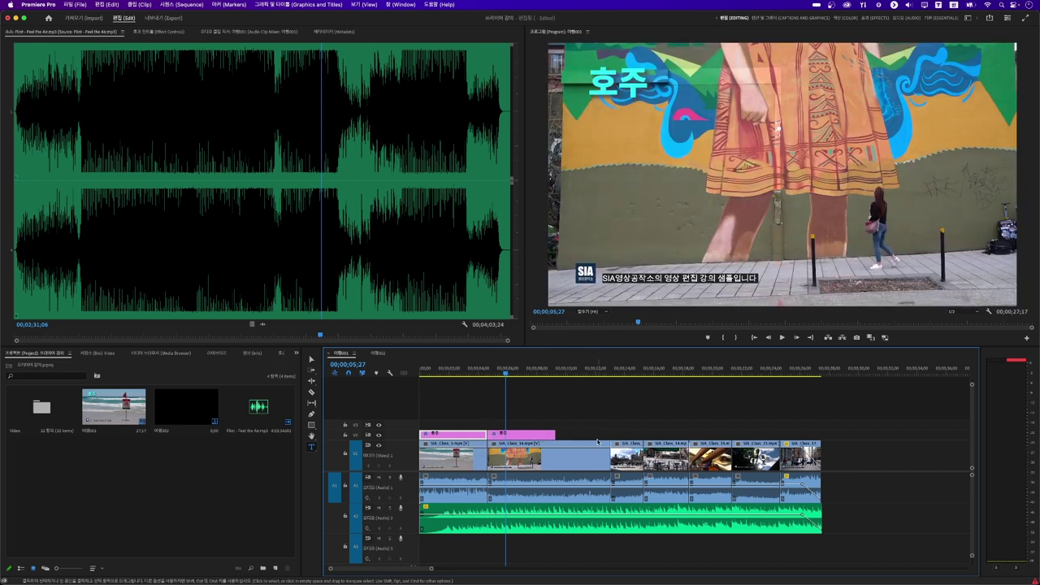
{"action": "left_click", "coordinate": [638, 75]}
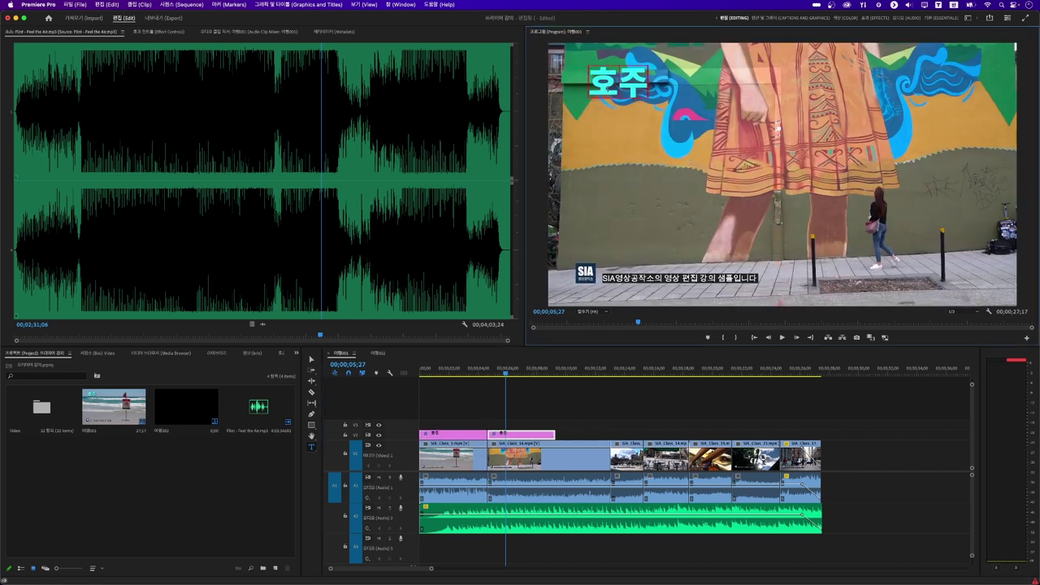
{"action": "key", "text": "BackSpace"}
{"action": "type", "text": "캐나다"}
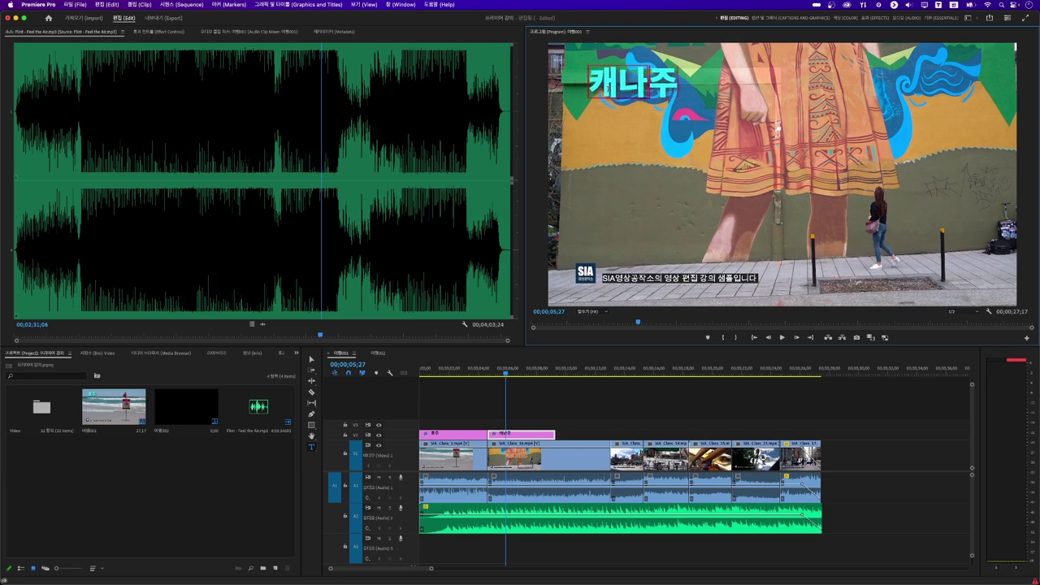
{"action": "key", "text": "Delete"}
- Place the playhead at 00;00;05;28 and extend the 캐나다 title clip to the end of the SIA_Class_16.mp4 mural clip
{"action": "left_click_drag", "start_coordinate": [463, 369], "coordinate": [508, 391]}
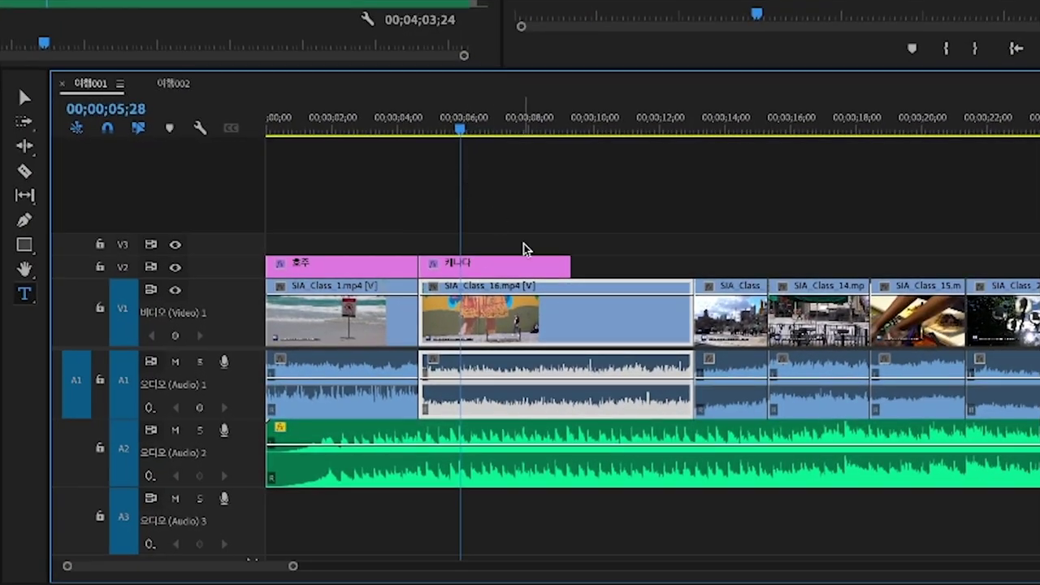
{"action": "left_click_drag", "start_coordinate": [568, 268], "coordinate": [680, 255]}
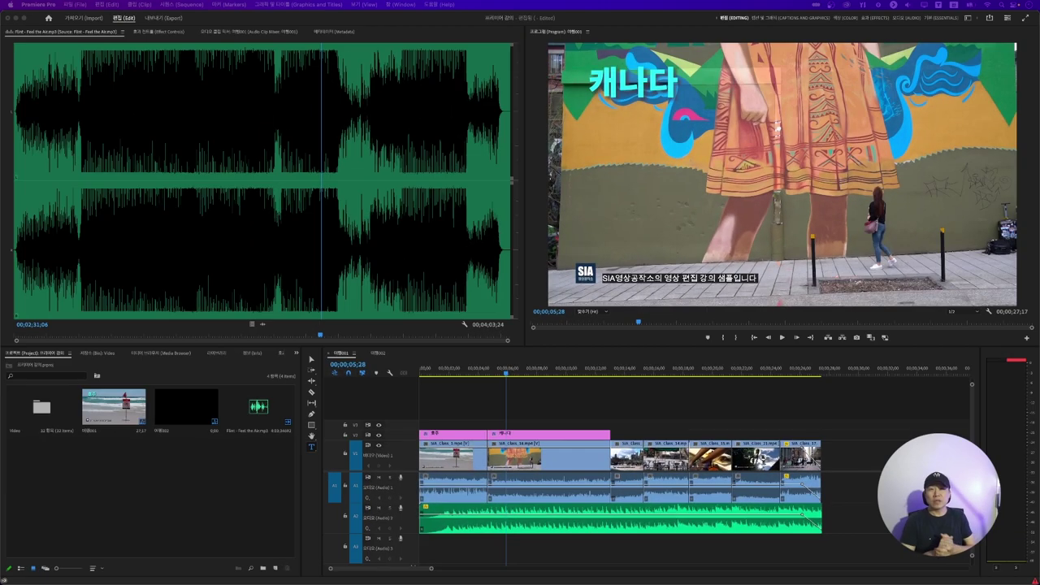